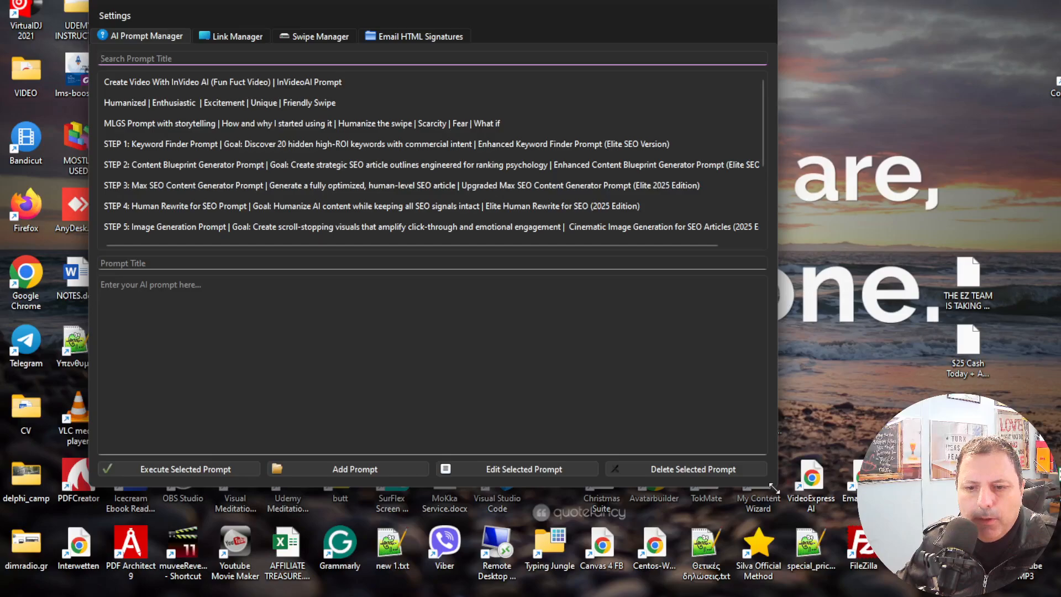
Enlarge the Affiliate Marketing & AI Management Tool window and reposition it so its title bar and controls fit on screen.
{"action": "left_click_drag", "start_coordinate": [770, 489], "coordinate": [1049, 577]}
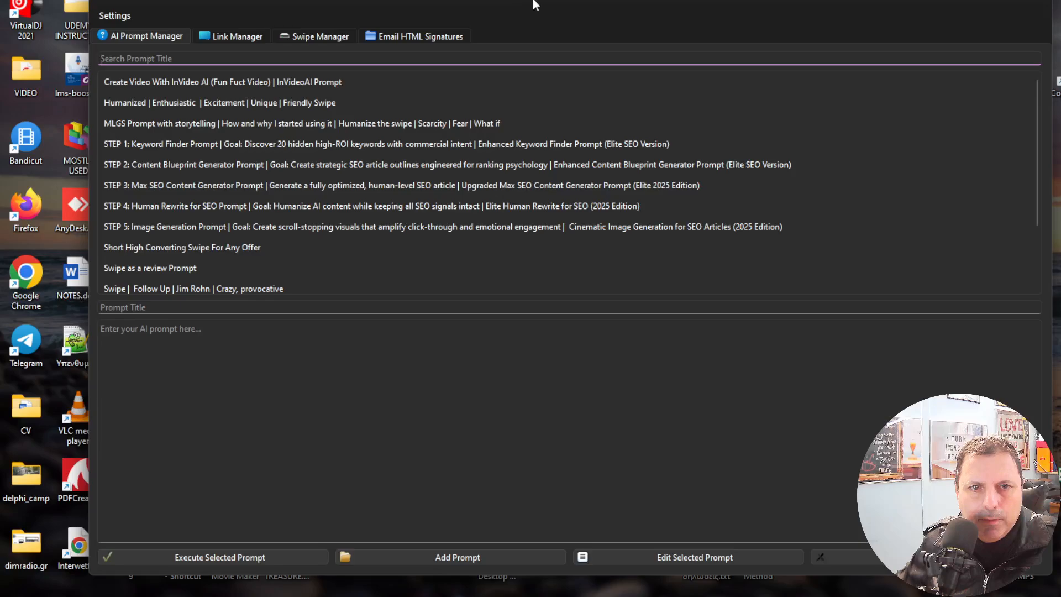
{"action": "left_click_drag", "start_coordinate": [535, 11], "coordinate": [467, 7]}
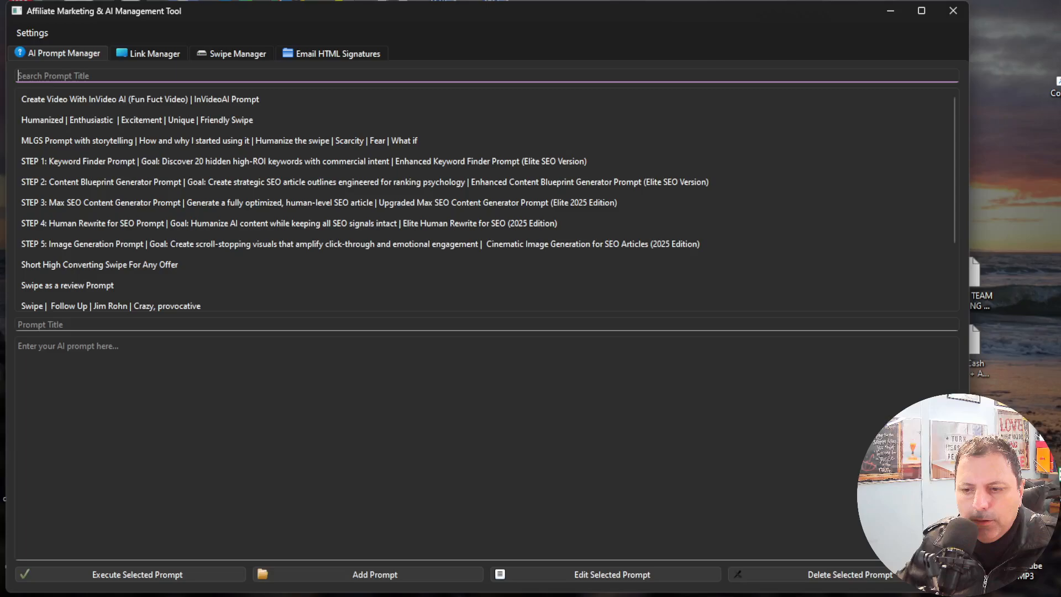
{"action": "left_click_drag", "start_coordinate": [969, 593], "coordinate": [1026, 596]}
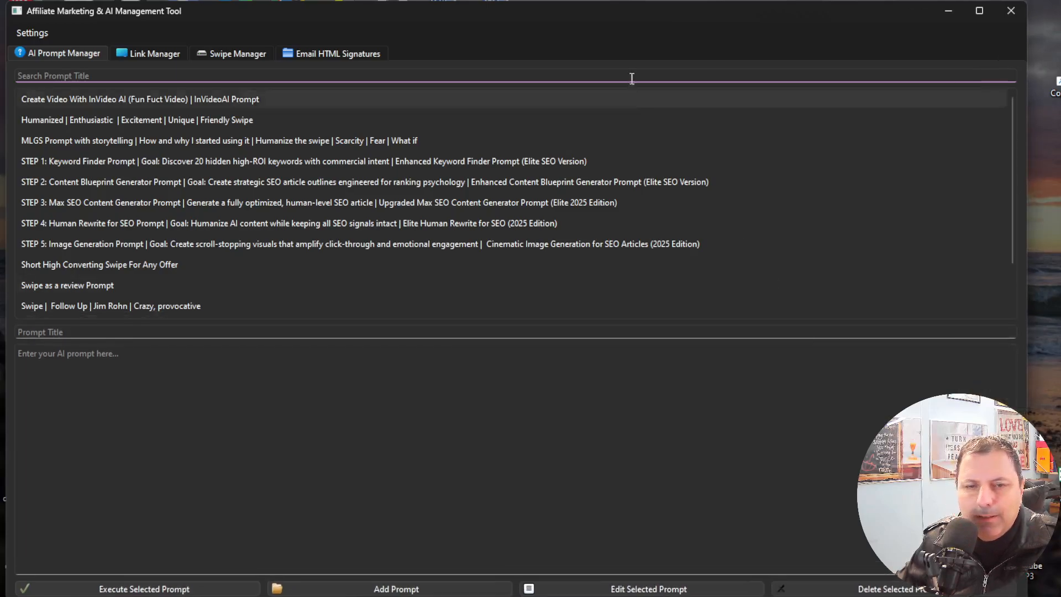
{"action": "left_click_drag", "start_coordinate": [631, 16], "coordinate": [631, 12]}
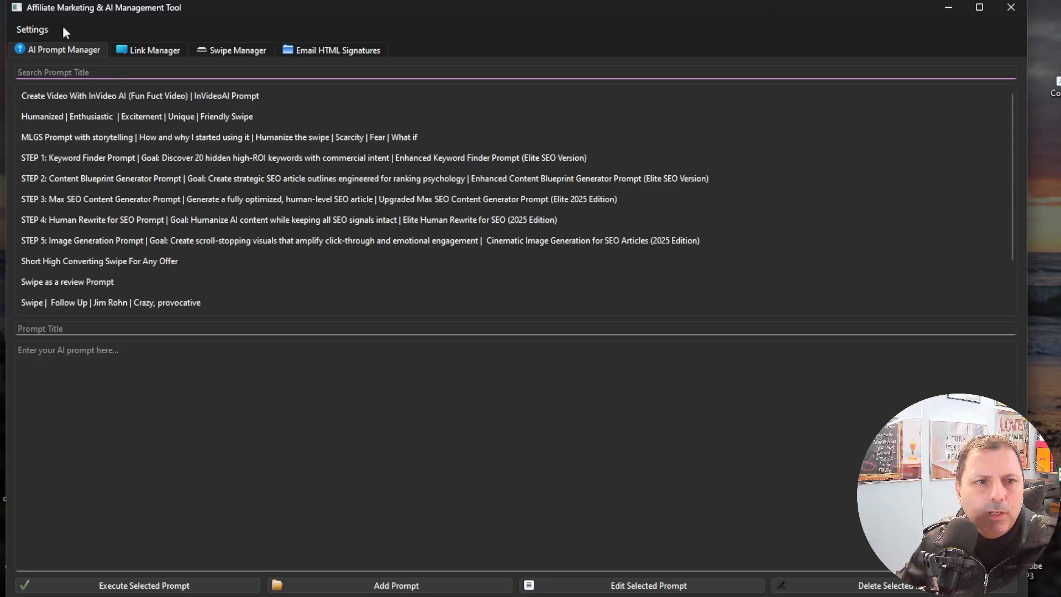
Check the OpenAI token status in the settings and leave the stored key unchanged.
{"action": "left_click", "coordinate": [32, 30]}
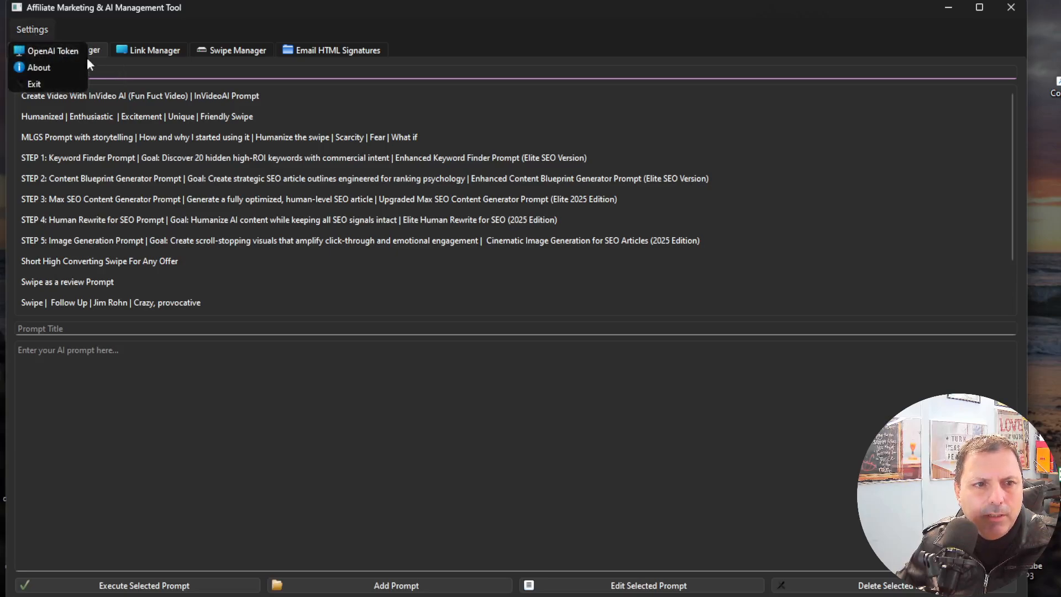
{"action": "left_click", "coordinate": [64, 50]}
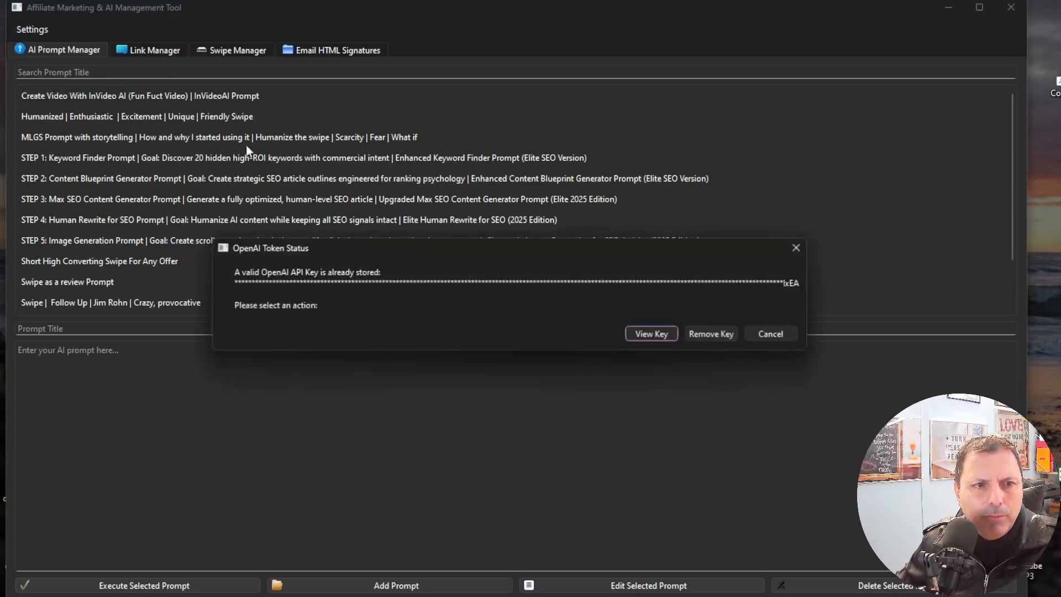
{"action": "left_click", "coordinate": [785, 333]}
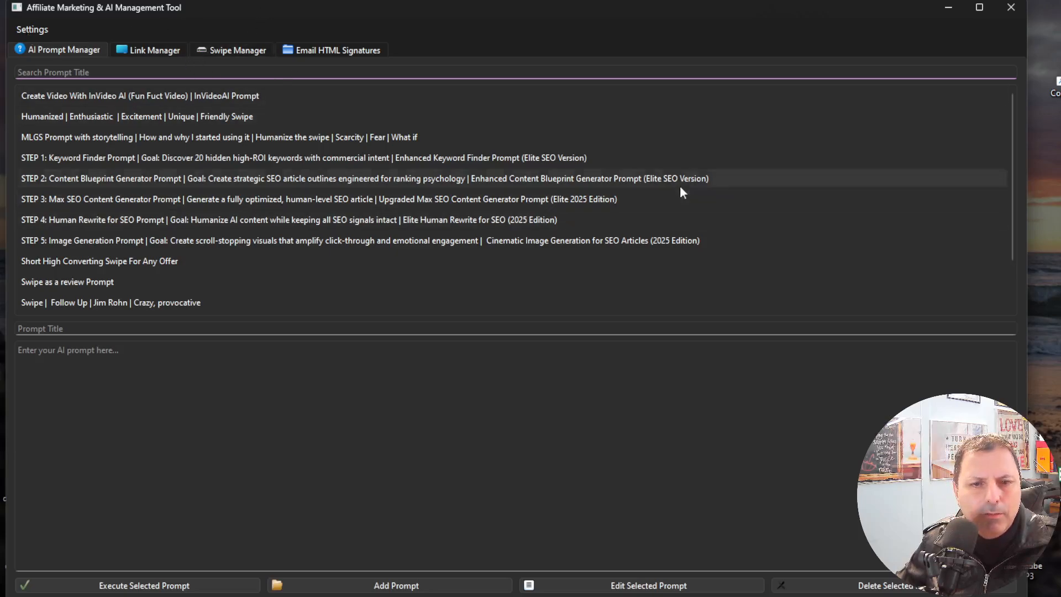
Look over the Swipe Manager and the choices in its opportunity filter.
{"action": "left_click", "coordinate": [226, 51]}
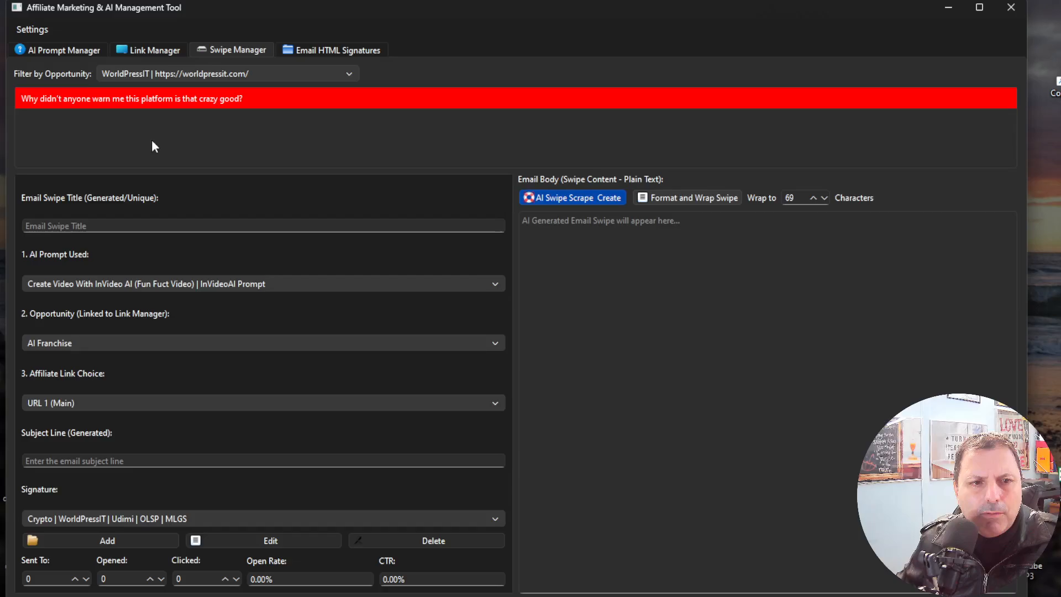
{"action": "left_click", "coordinate": [303, 71]}
{"action": "left_click", "coordinate": [160, 69]}
Return to the AI Prompt Manager and examine the texts of the SEO prompts for STEP 1, 2, 4 and 5.
{"action": "left_click", "coordinate": [72, 52]}
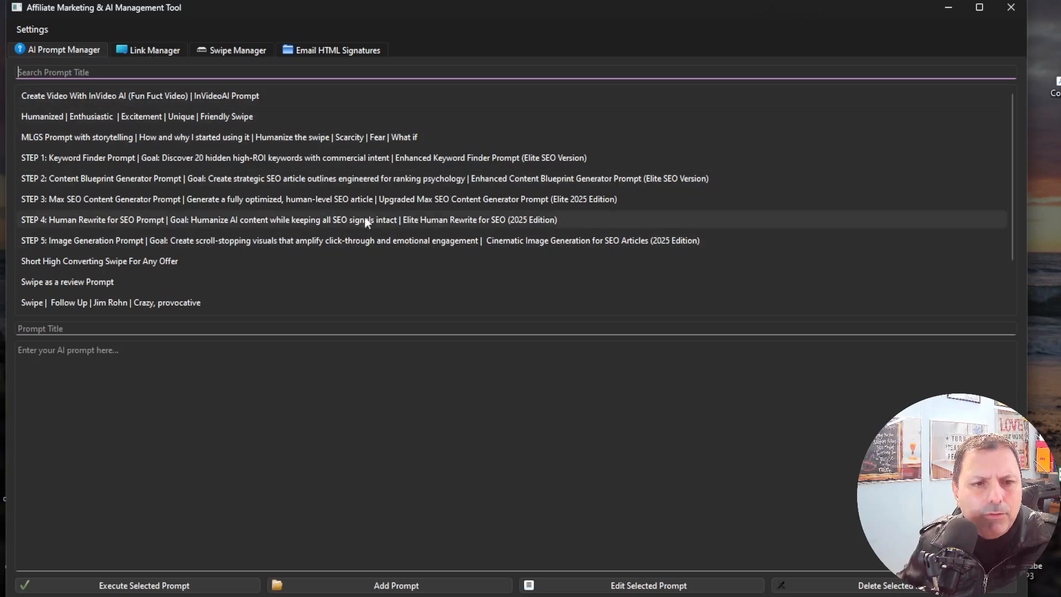
{"action": "left_click", "coordinate": [239, 153]}
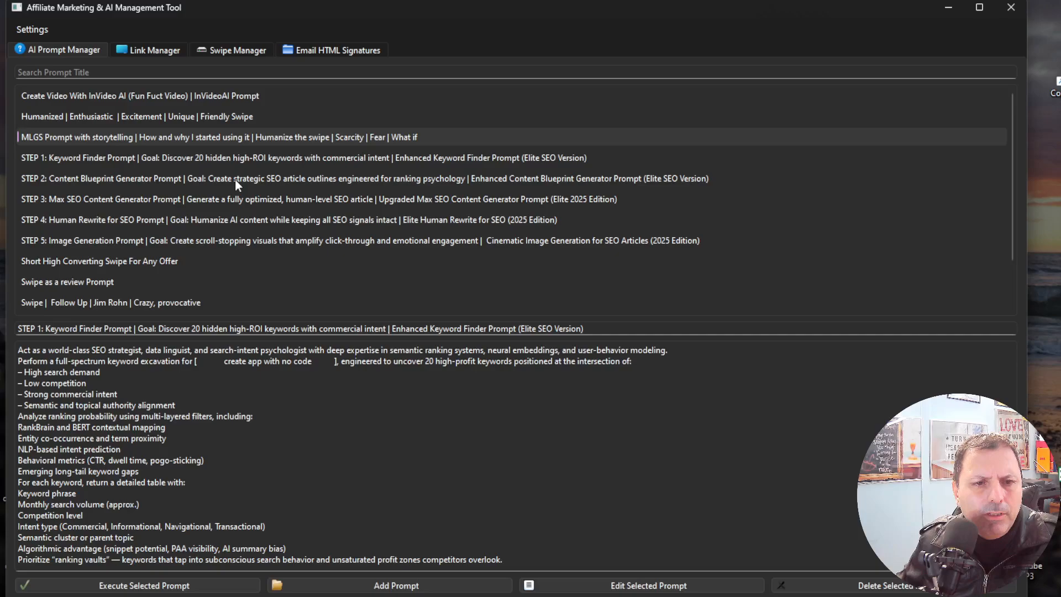
{"action": "left_click", "coordinate": [236, 179]}
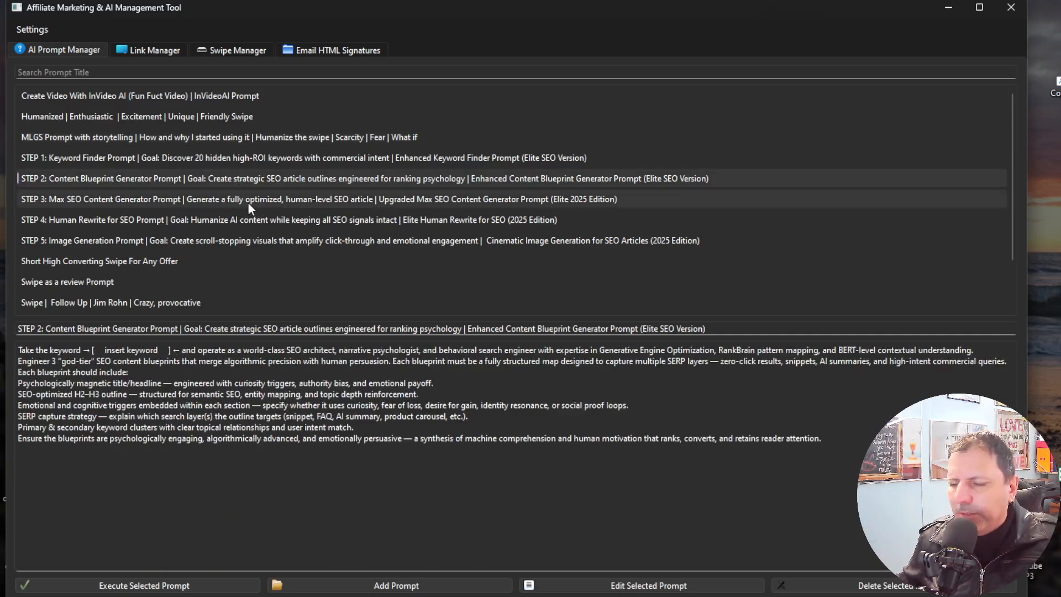
{"action": "left_click", "coordinate": [206, 222]}
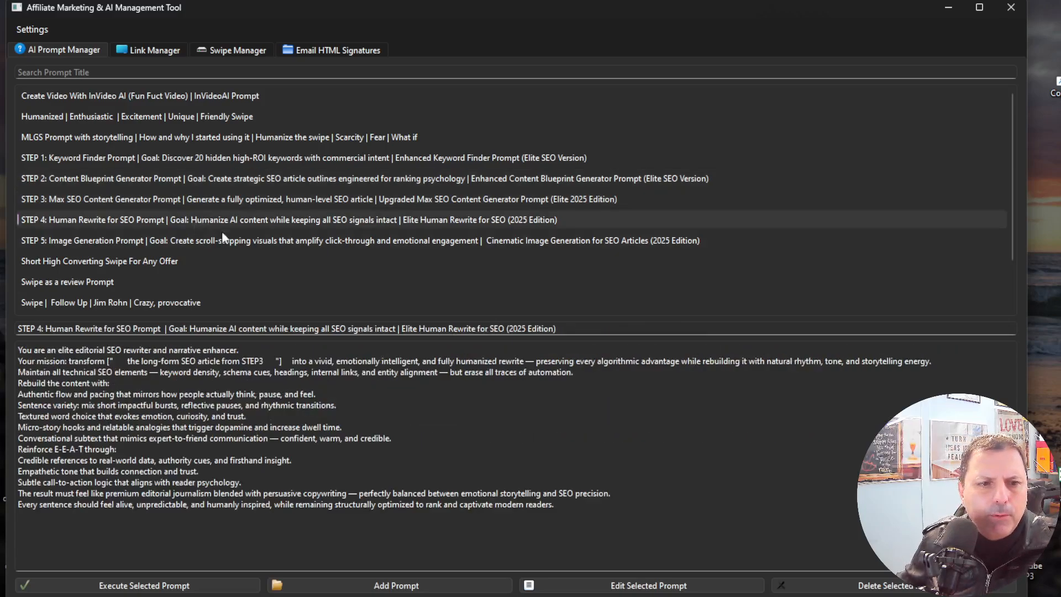
{"action": "left_click", "coordinate": [188, 246]}
Examine the saved swipe prompts, the InVideo AI video prompt and the Humanized, Enthusiastic friendly swipe prompt.
{"action": "left_click", "coordinate": [176, 258]}
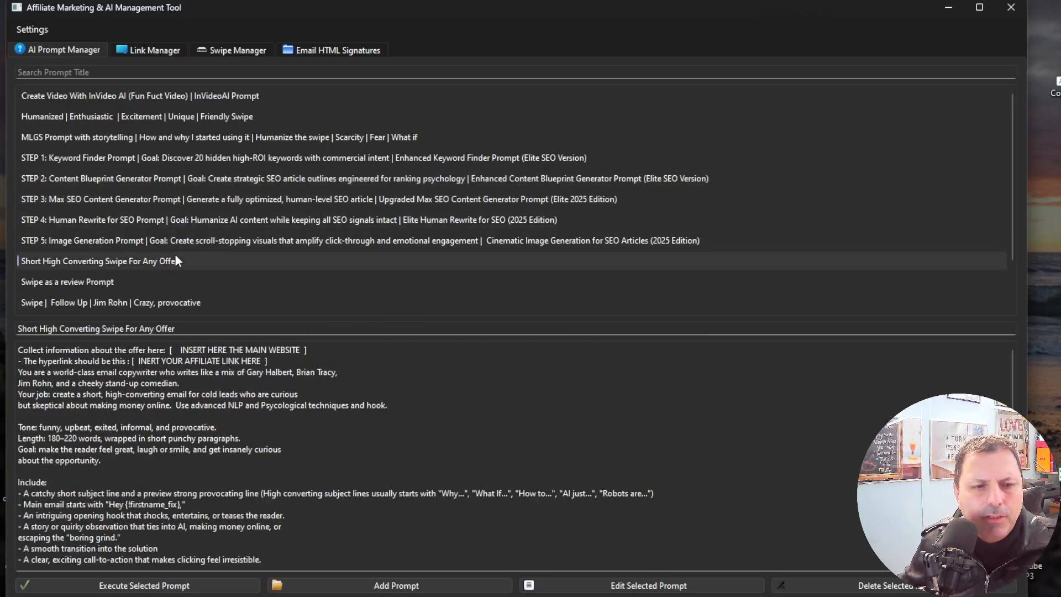
{"action": "left_click", "coordinate": [118, 284]}
{"action": "left_click", "coordinate": [158, 303]}
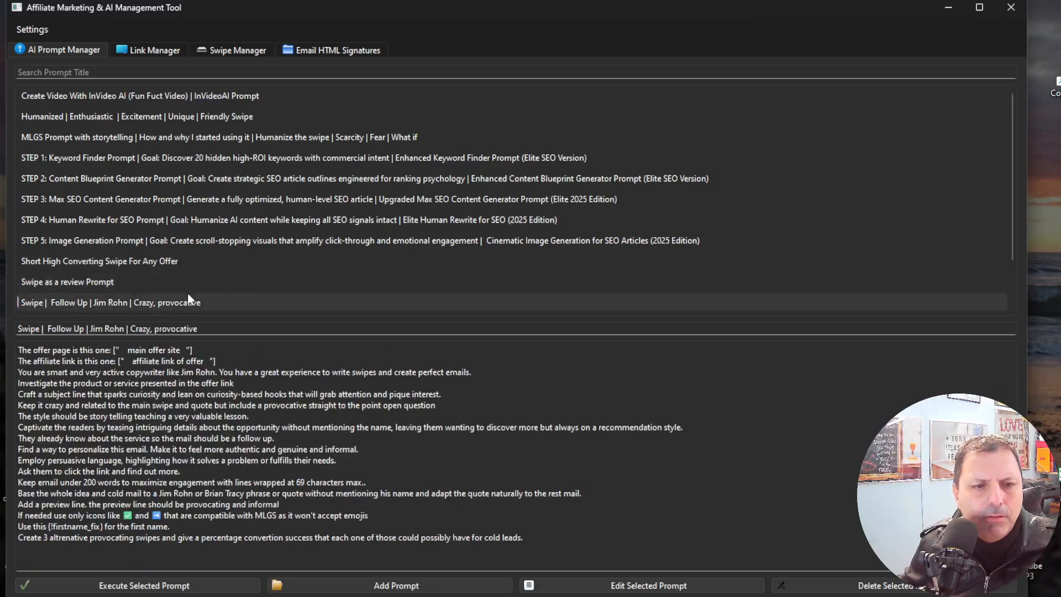
{"action": "scroll", "coordinate": [190, 260], "scroll_direction": "down", "scroll_amount": 1}
{"action": "left_click", "coordinate": [190, 261]}
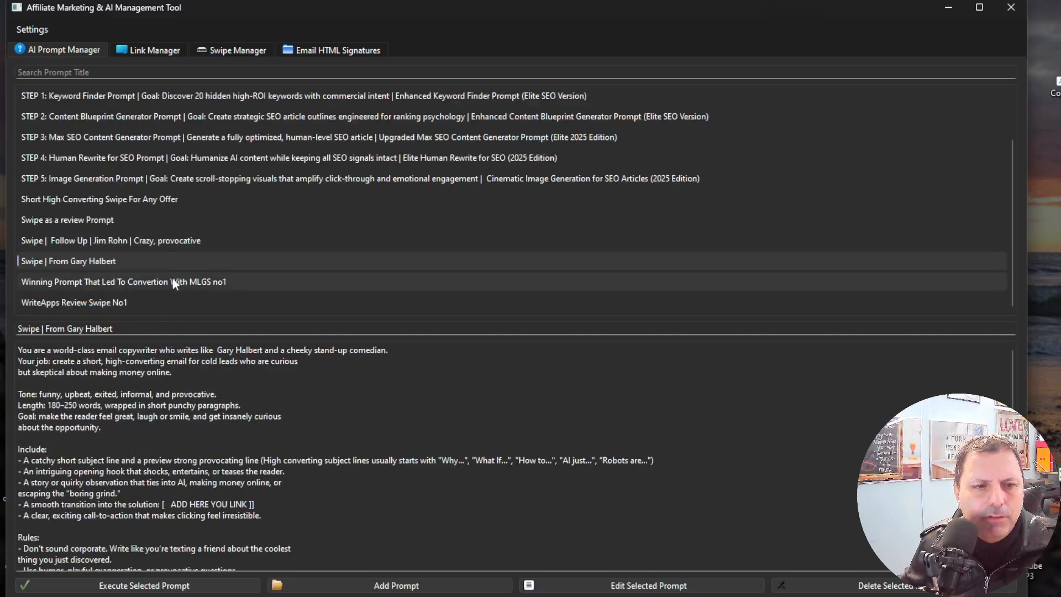
{"action": "left_click", "coordinate": [203, 283]}
{"action": "left_click", "coordinate": [127, 300]}
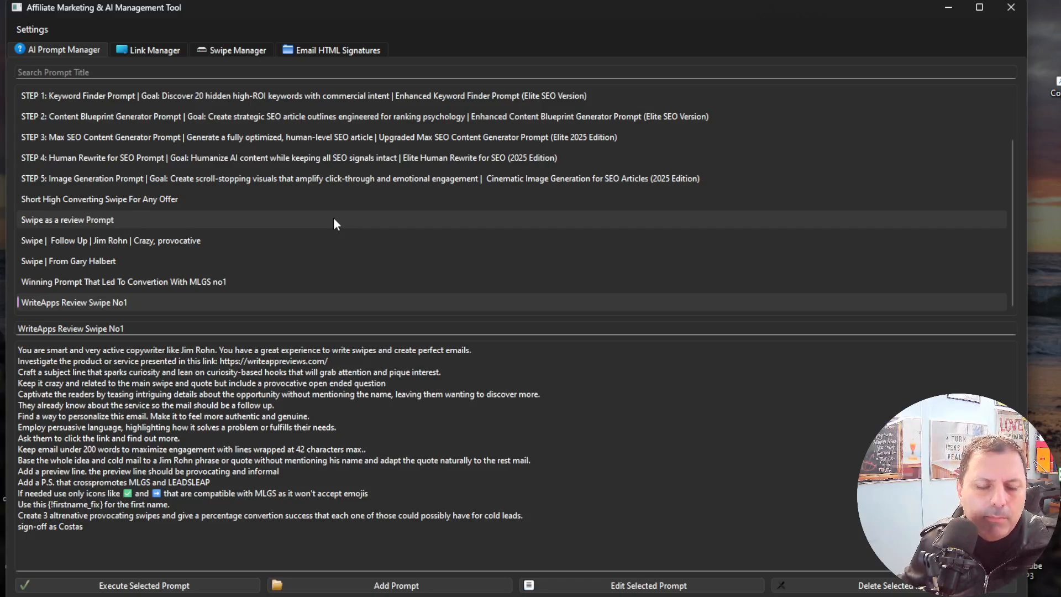
{"action": "scroll", "coordinate": [333, 221], "scroll_direction": "up", "scroll_amount": 1}
{"action": "left_click", "coordinate": [214, 98]}
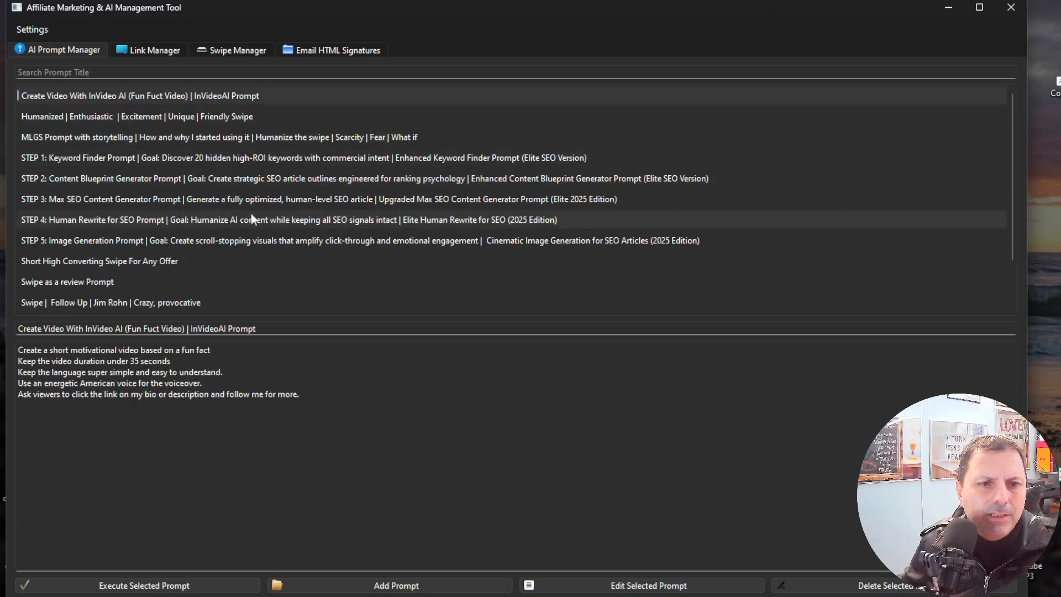
{"action": "left_click", "coordinate": [233, 115]}
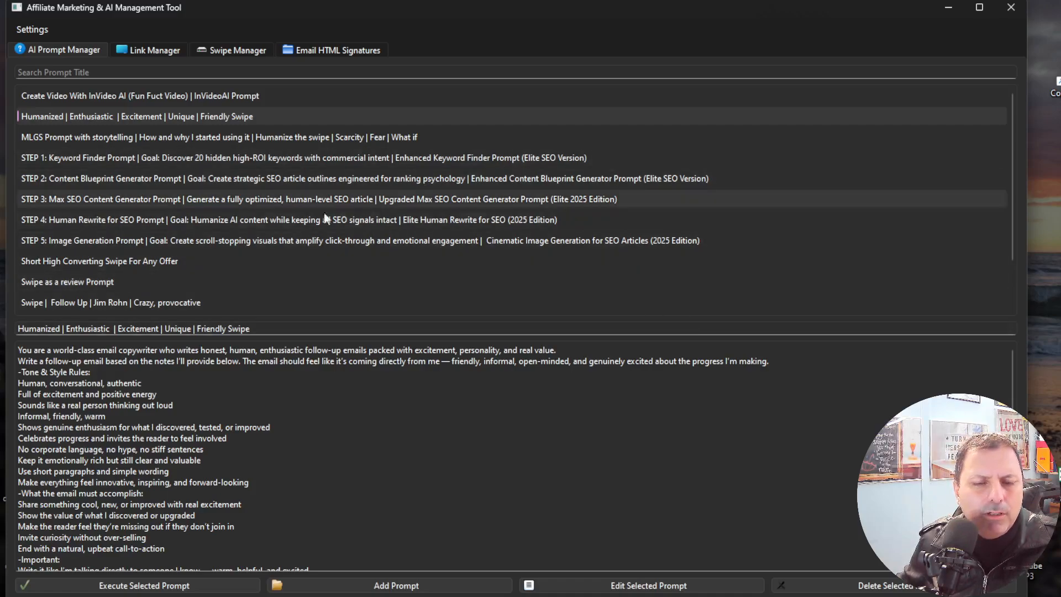
{"action": "left_click", "coordinate": [145, 49]}
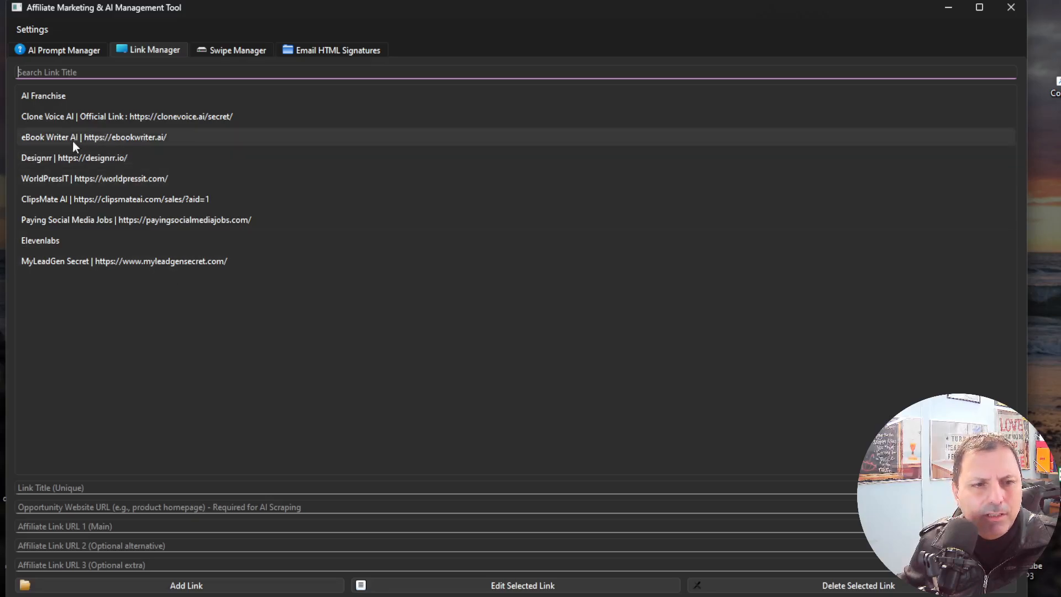
{"action": "left_click", "coordinate": [58, 137]}
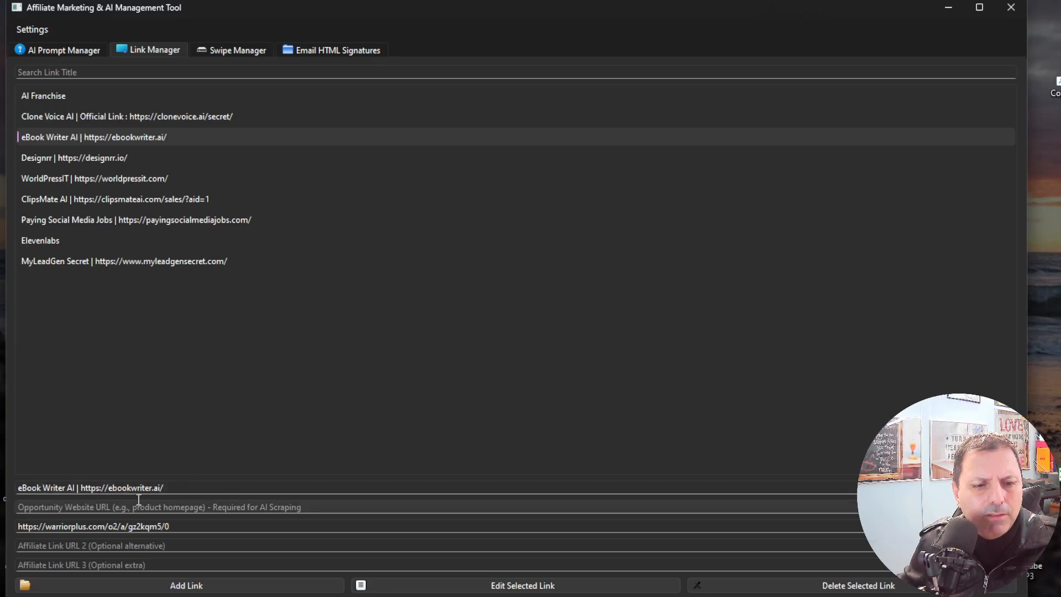
{"action": "left_click_drag", "start_coordinate": [198, 486], "coordinate": [80, 488]}
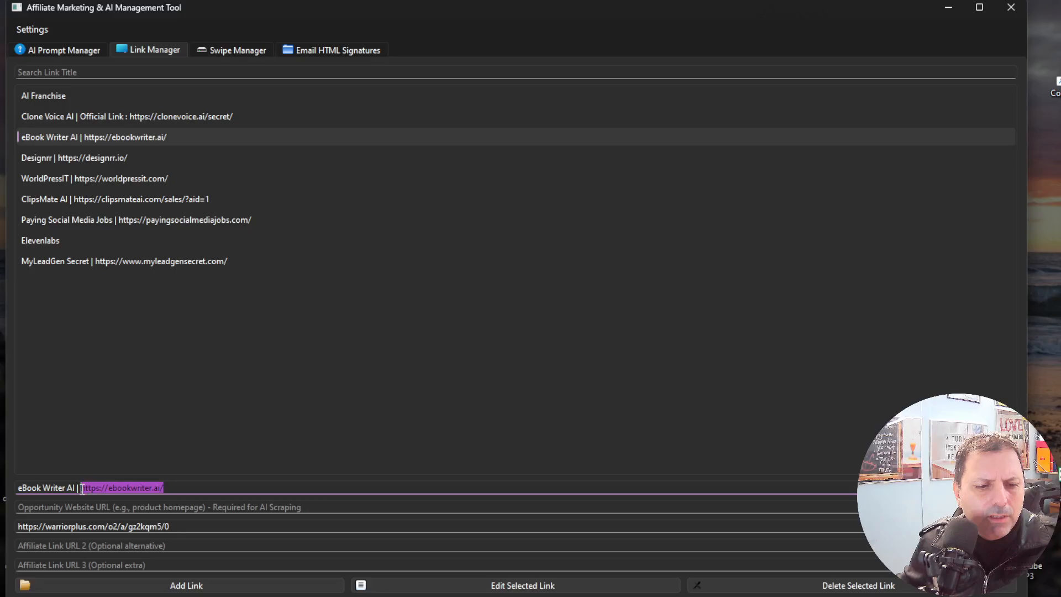
{"action": "right_click", "coordinate": [95, 490]}
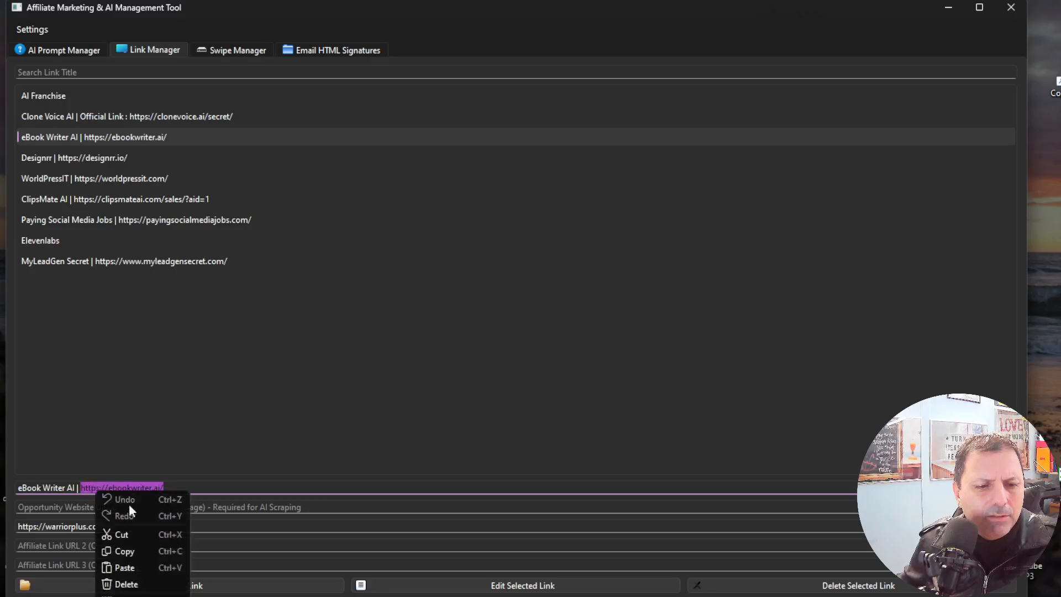
{"action": "left_click", "coordinate": [127, 547]}
{"action": "left_click", "coordinate": [75, 507]}
{"action": "right_click", "coordinate": [77, 509]}
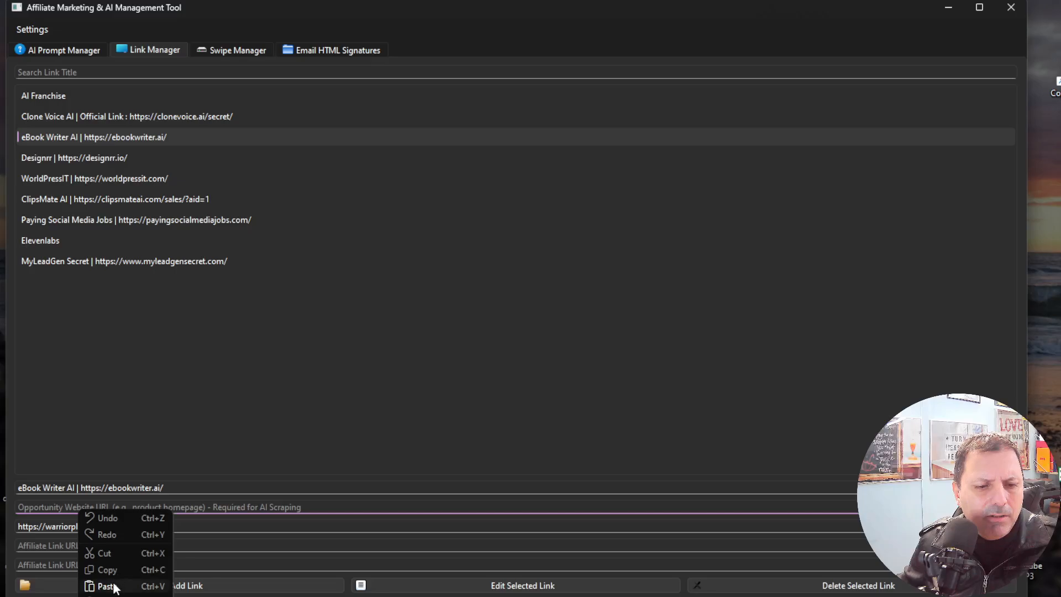
{"action": "left_click", "coordinate": [108, 586]}
Remove the web address and separator from the link title, leaving only "eBook Writer AI".
{"action": "left_click", "coordinate": [162, 488]}
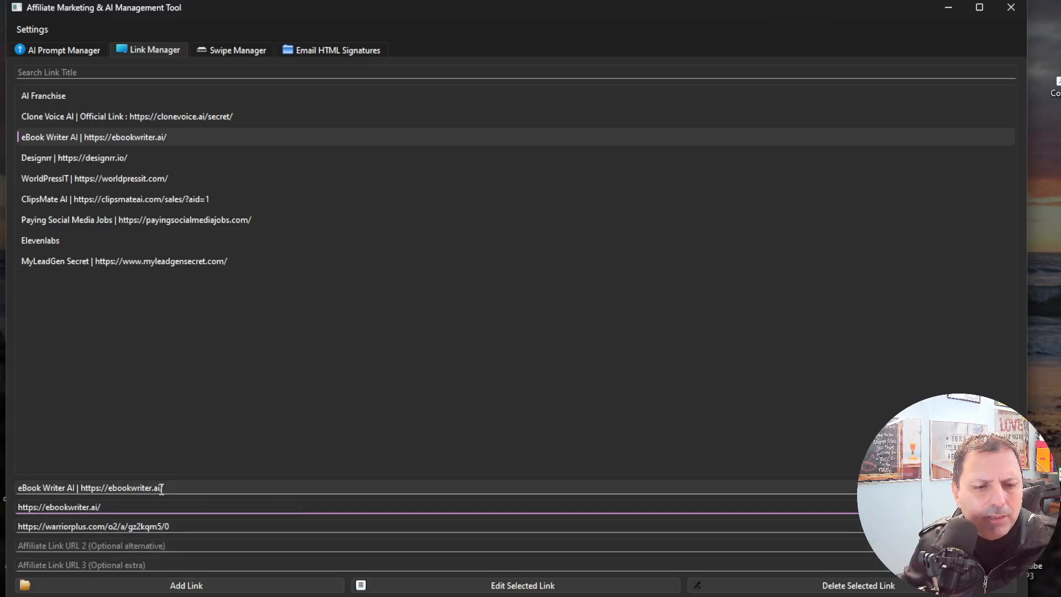
{"action": "key", "text": "BackSpace"}
{"action": "key", "text": "BackSpace"}
{"action": "key", "text": "BackSpace"}
{"action": "key", "text": "BackSpace"}
{"action": "key", "text": "BackSpace"}
{"action": "key", "text": "BackSpace"}
{"action": "key", "text": "BackSpace"}
{"action": "key", "text": "BackSpace"}
{"action": "key", "text": "BackSpace"}
{"action": "key", "text": "BackSpace"}
{"action": "key", "text": "BackSpace"}
{"action": "key", "text": "BackSpace"}
{"action": "key", "text": "BackSpace"}
{"action": "key", "text": "BackSpace"}
{"action": "key", "text": "BackSpace"}
{"action": "key", "text": "BackSpace"}
{"action": "key", "text": "BackSpace"}
{"action": "key", "text": "BackSpace"}
{"action": "key", "text": "BackSpace"}
{"action": "key", "text": "BackSpace"}
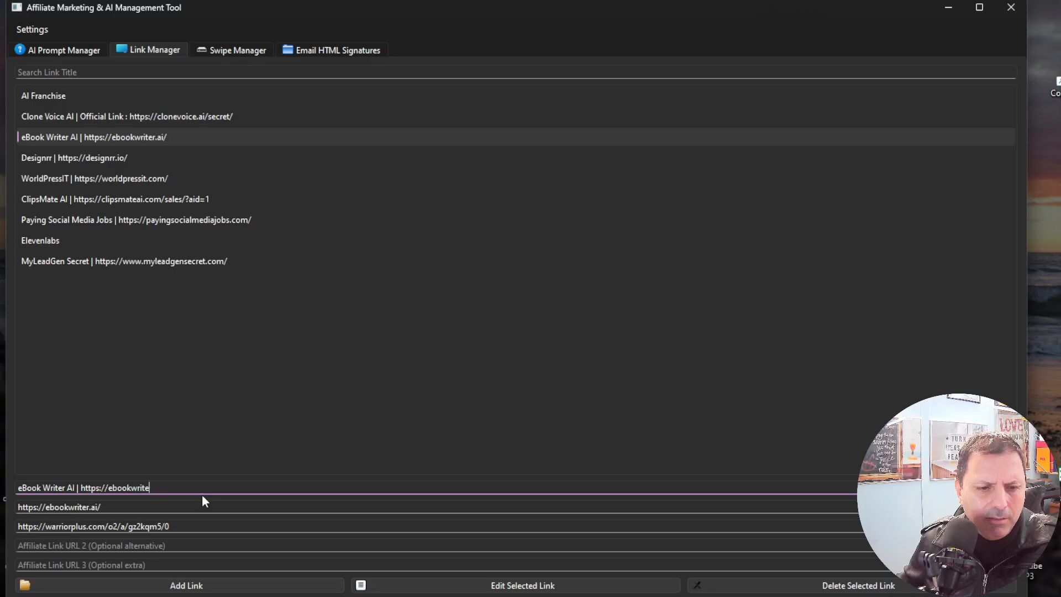
{"action": "key", "text": "BackSpace"}
{"action": "key", "text": "BackSpace"}
{"action": "key", "text": "BackSpace"}
{"action": "key", "text": "BackSpace"}
{"action": "key", "text": "BackSpace"}
{"action": "key", "text": "BackSpace"}
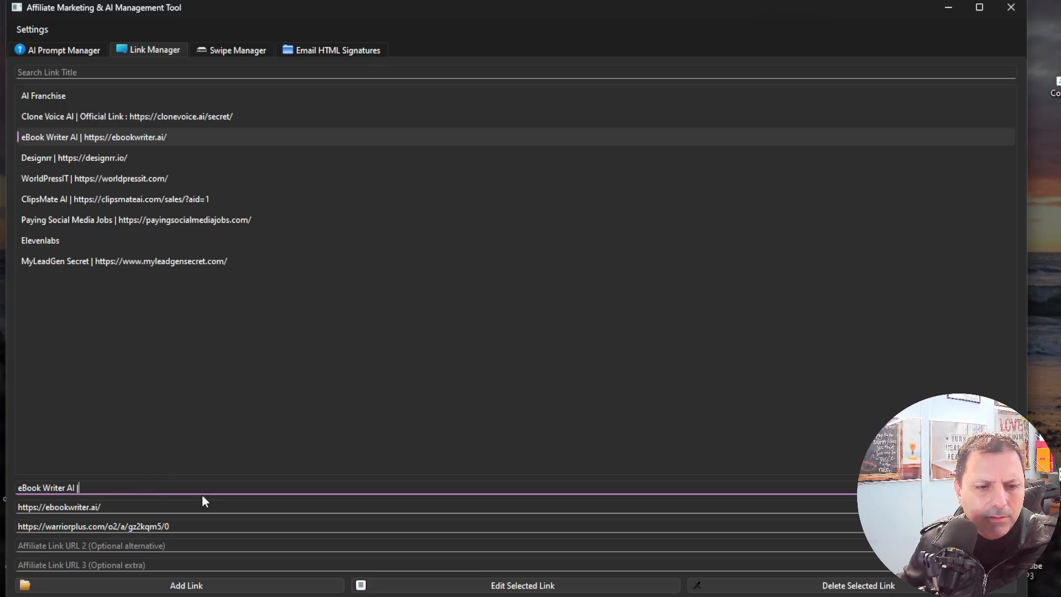
Save the edited link and reopen the eBook Writer AI entry to check its stored title and URLs.
{"action": "left_click", "coordinate": [122, 508]}
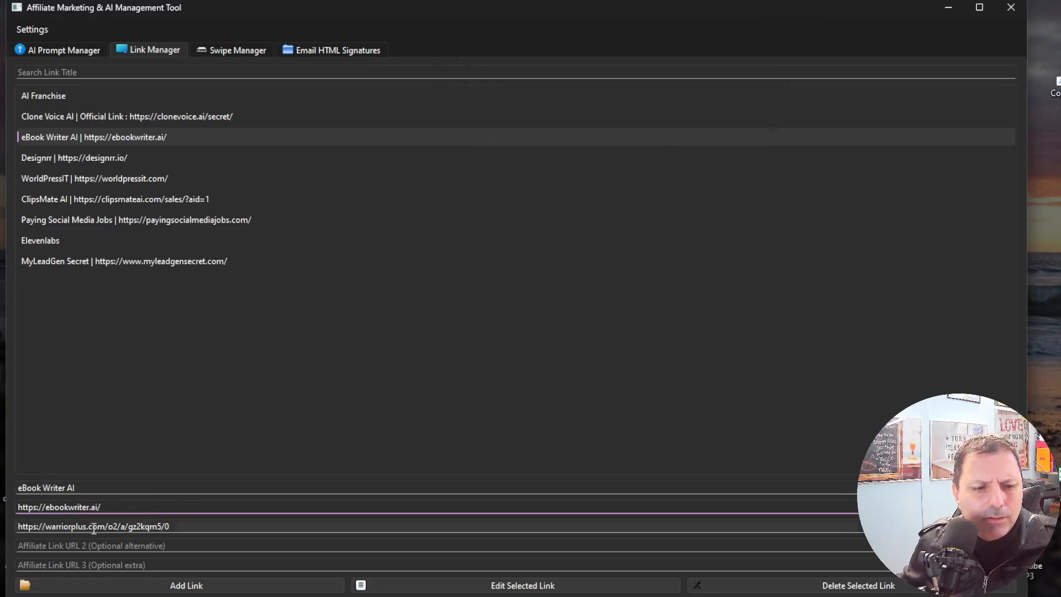
{"action": "left_click", "coordinate": [184, 526]}
{"action": "left_click_drag", "start_coordinate": [180, 526], "coordinate": [14, 529]}
{"action": "left_click", "coordinate": [180, 546]}
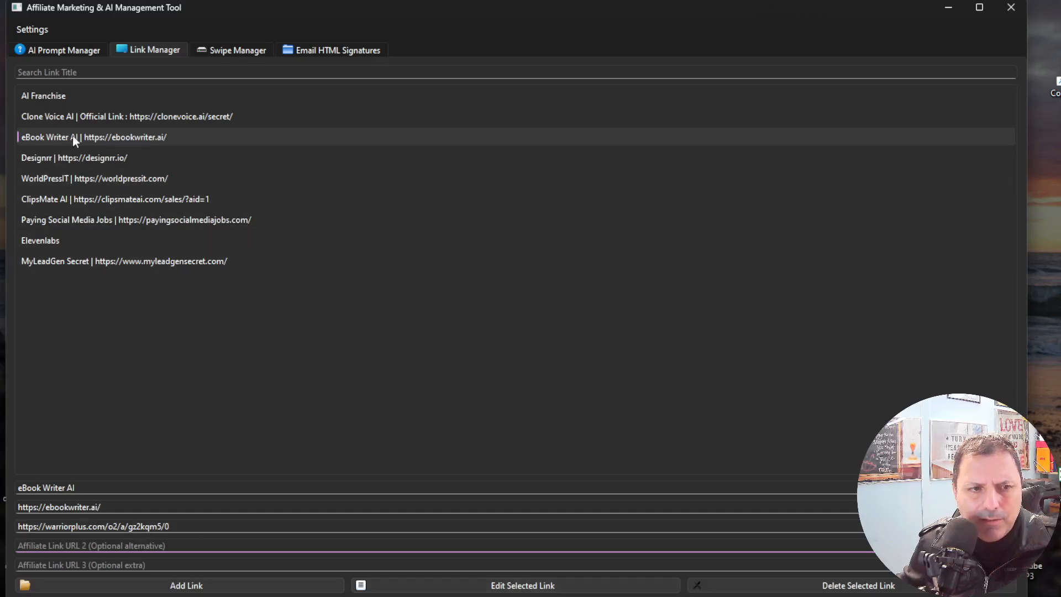
{"action": "left_click", "coordinate": [543, 588]}
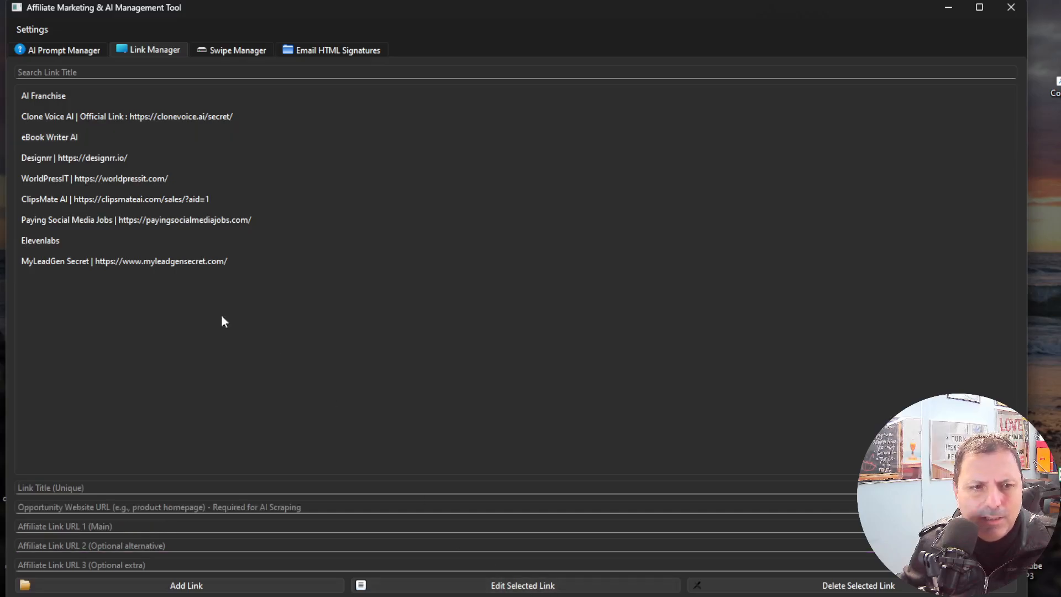
{"action": "left_click", "coordinate": [49, 138]}
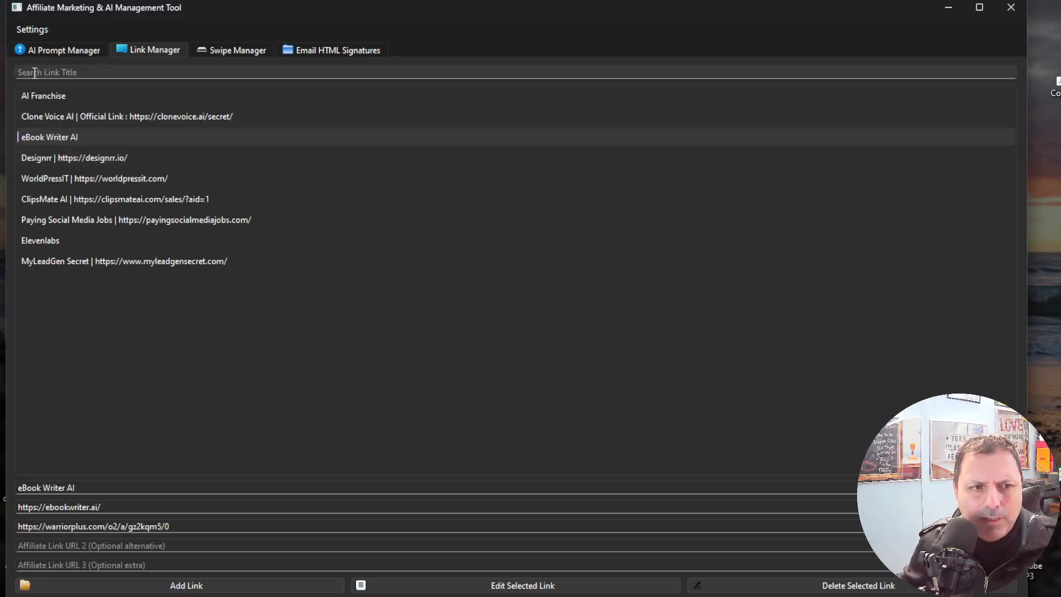
Search the link titles for "eb" and open the eBook Writer AI entry.
{"action": "left_click", "coordinate": [60, 72]}
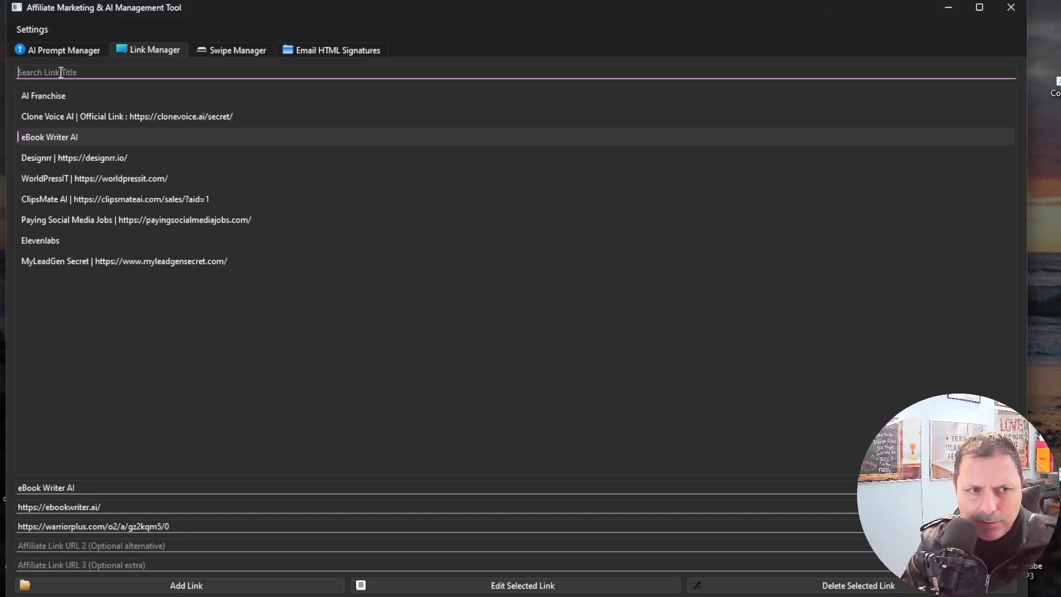
{"action": "type", "text": "sd"}
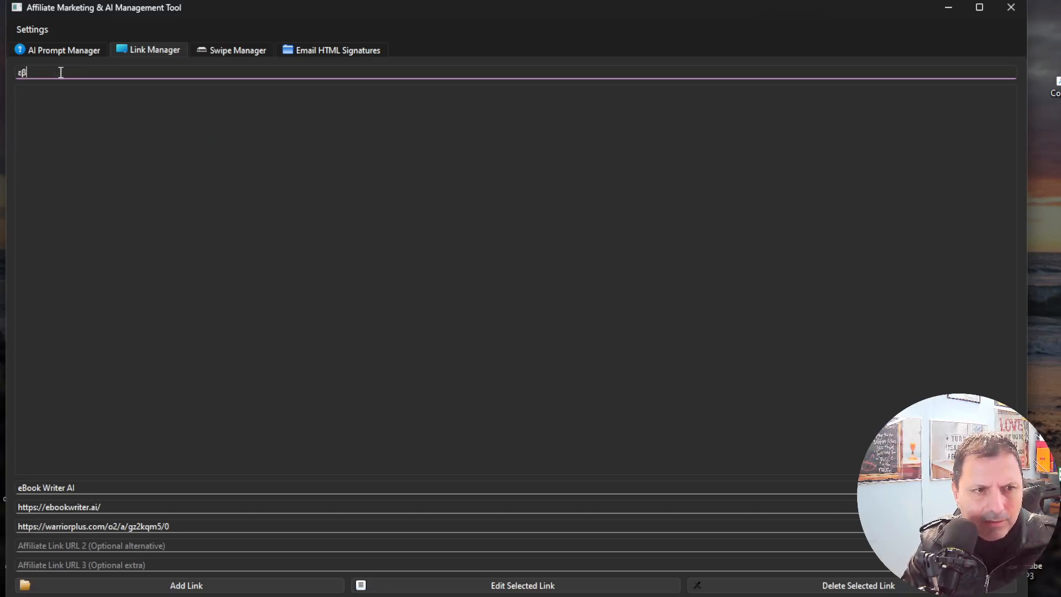
{"action": "key", "text": "BackSpace"}
{"action": "key", "text": "BackSpace"}
{"action": "type", "text": "ebb"}
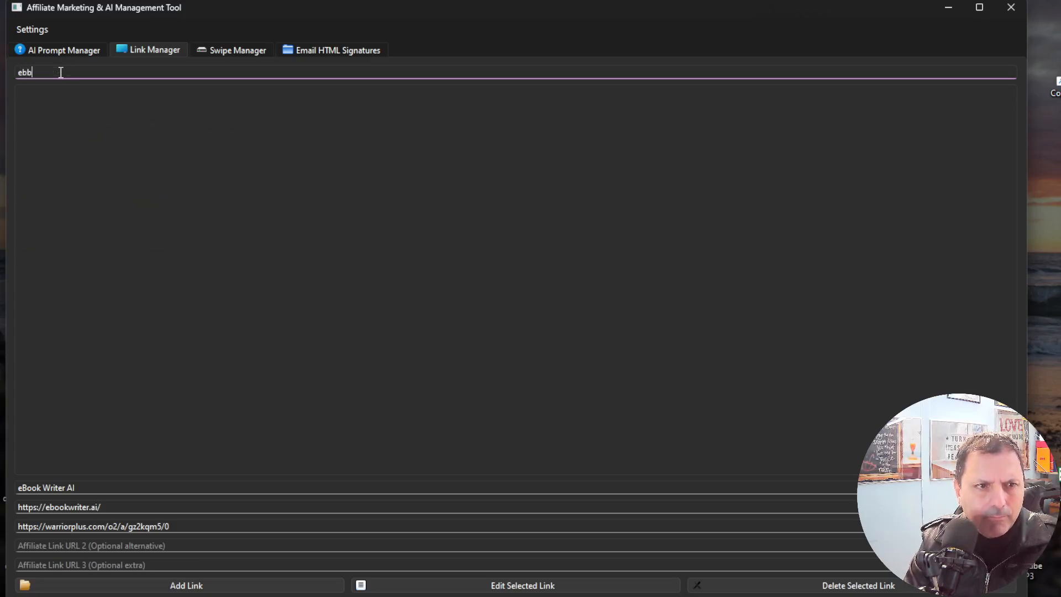
{"action": "key", "text": "BackSpace"}
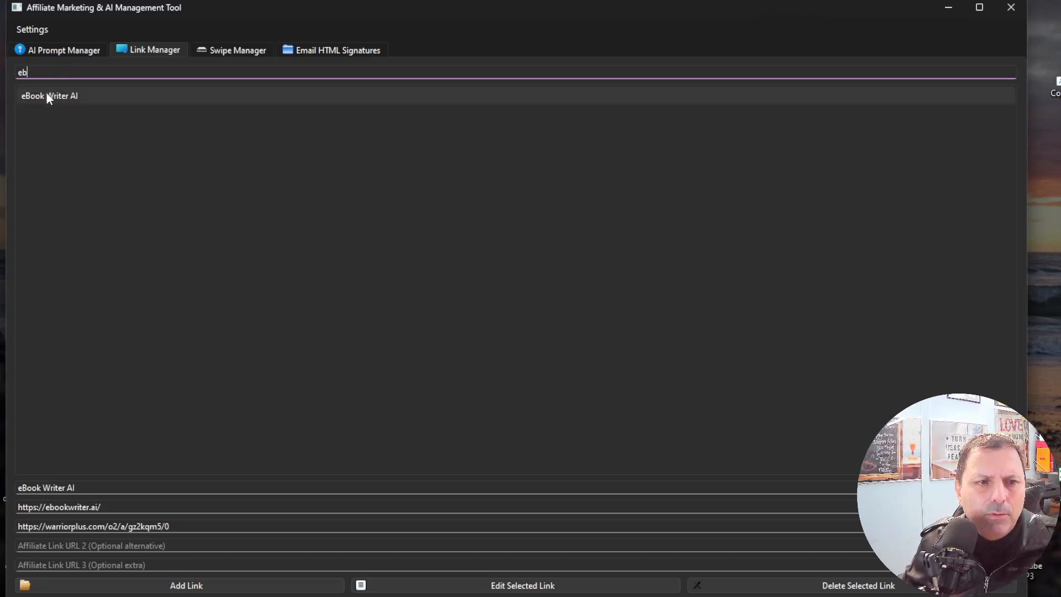
{"action": "left_click", "coordinate": [47, 95]}
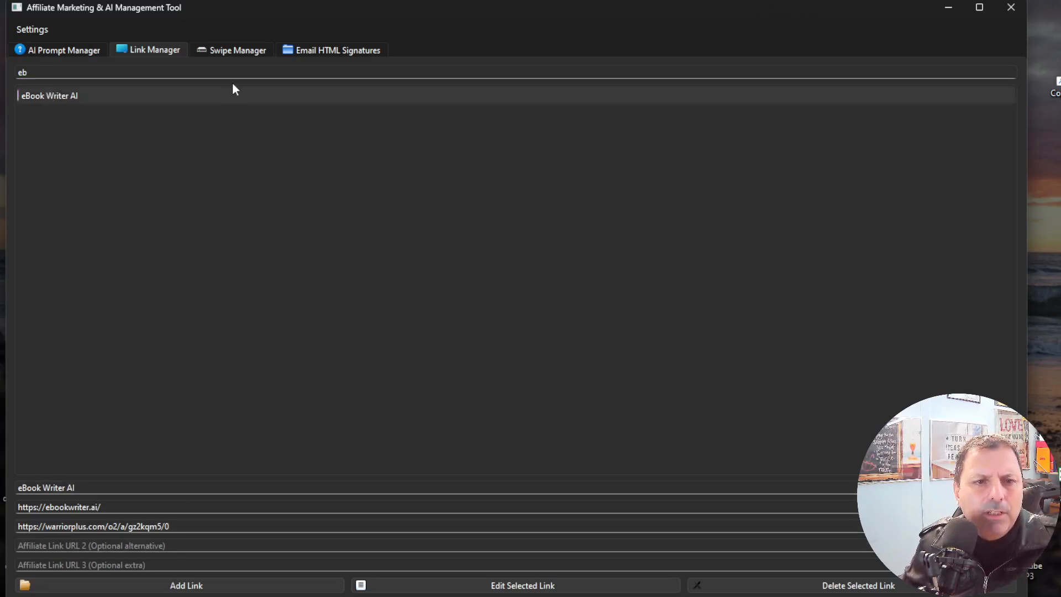
Clear the link title search and go to the saved email HTML signatures.
{"action": "double_click", "coordinate": [78, 75]}
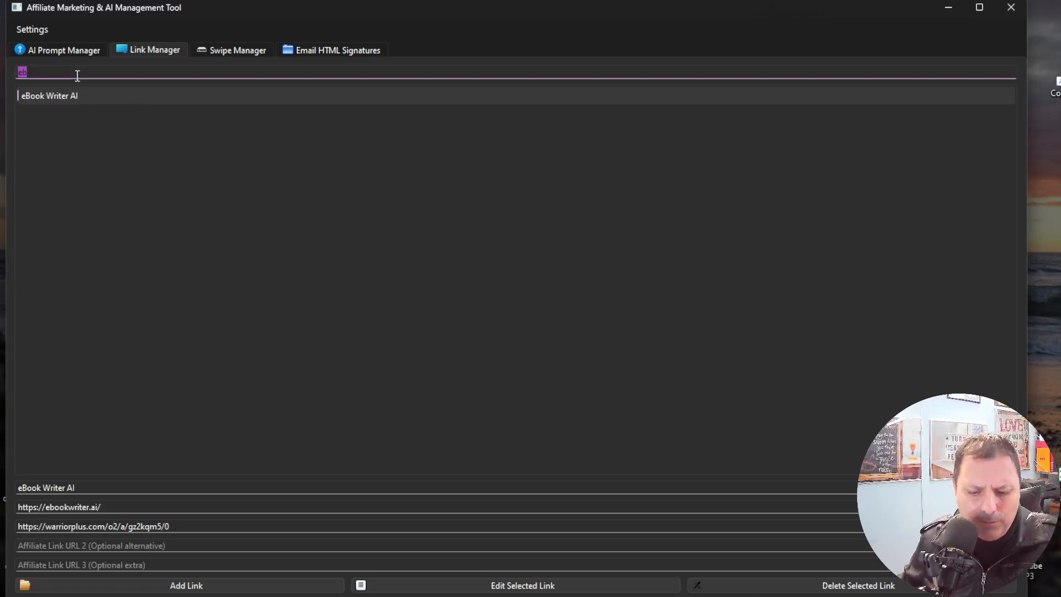
{"action": "key", "text": "BackSpace"}
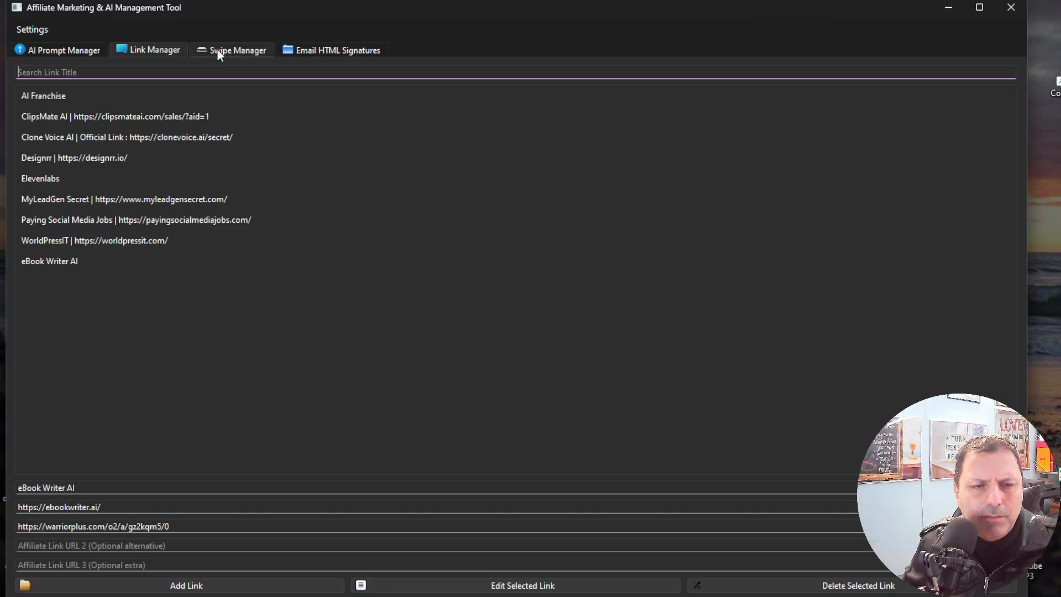
{"action": "left_click", "coordinate": [250, 49]}
{"action": "left_click", "coordinate": [330, 51]}
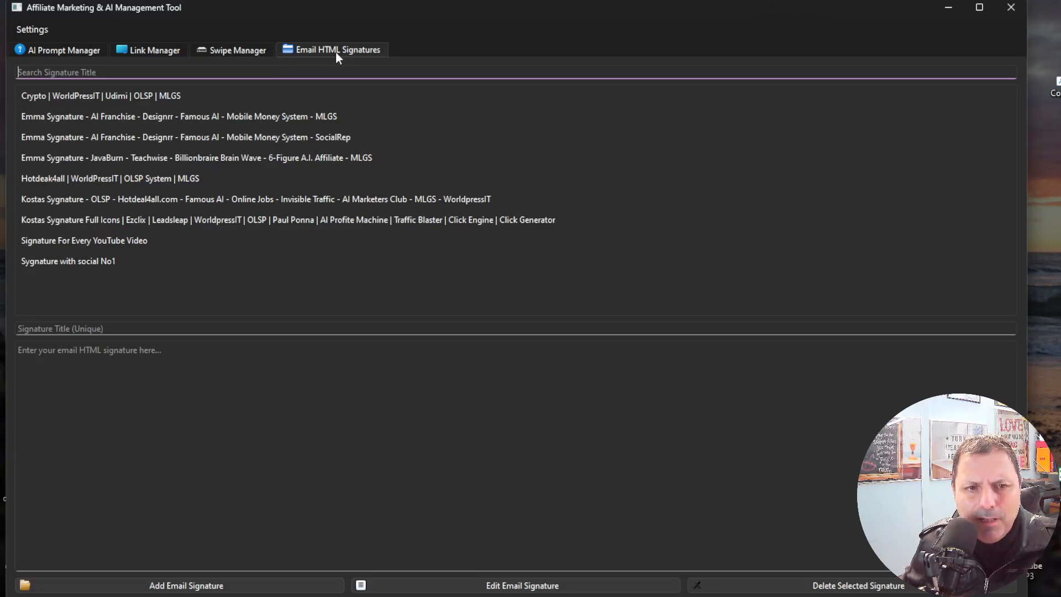
Open the signature "Sygnature with social No1" and examine its HTML code through to the end.
{"action": "left_click", "coordinate": [104, 262]}
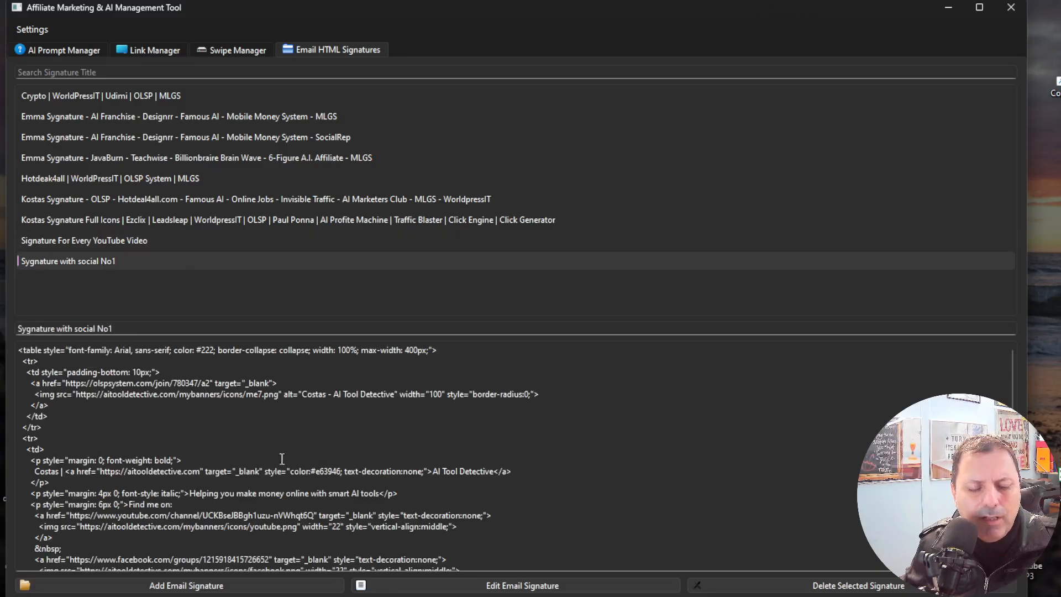
{"action": "scroll", "coordinate": [237, 398], "scroll_direction": "down", "scroll_amount": 3}
{"action": "scroll", "coordinate": [236, 398], "scroll_direction": "down", "scroll_amount": 2}
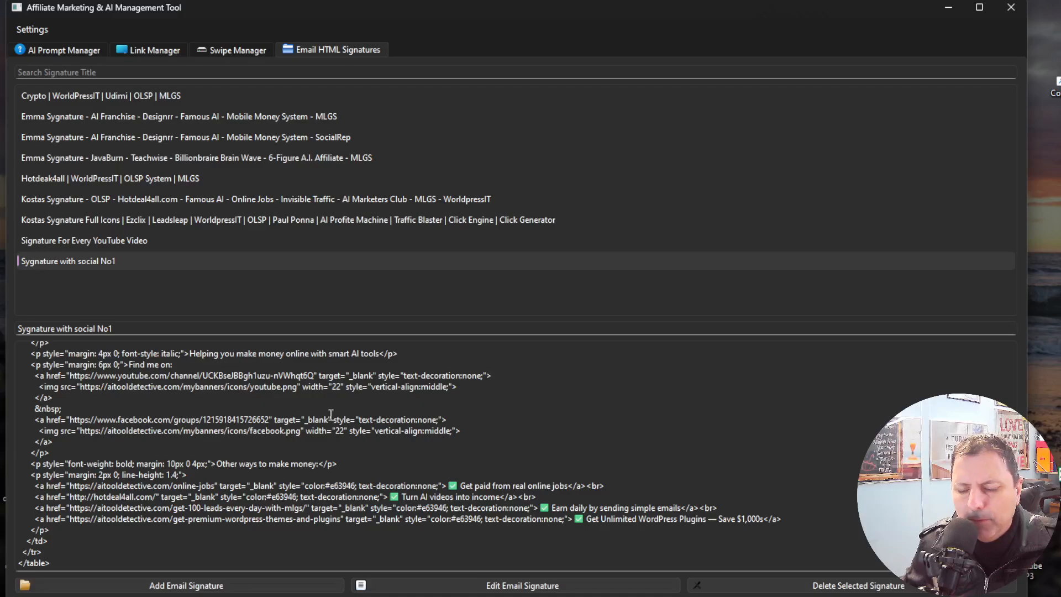
{"action": "scroll", "coordinate": [271, 430], "scroll_direction": "up", "scroll_amount": 5}
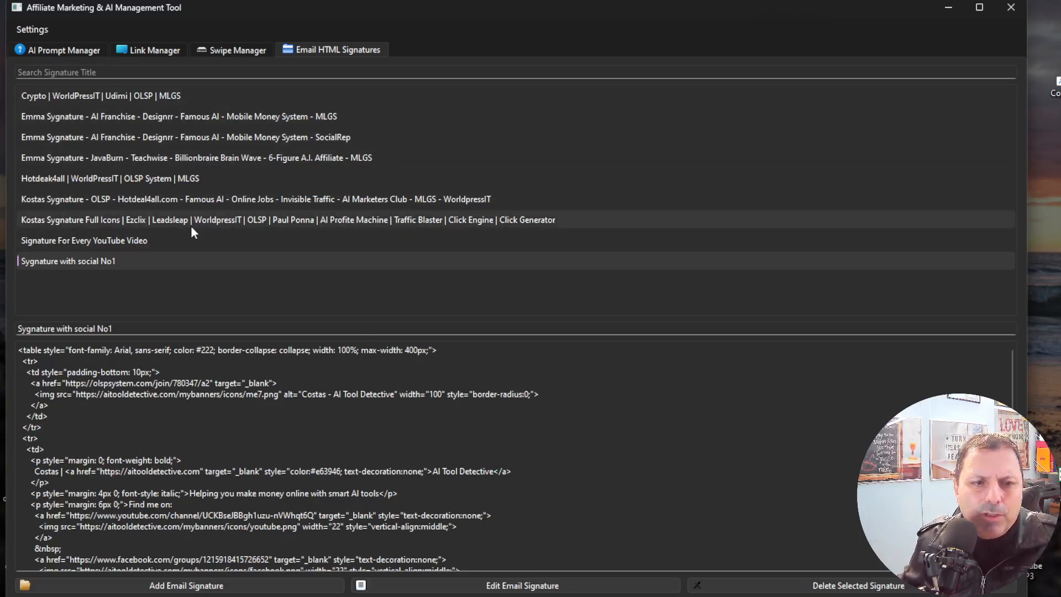
Compare "Signature For Every YouTube Video" with "Sygnature with social No1", leaving the YouTube signature open.
{"action": "left_click", "coordinate": [124, 240]}
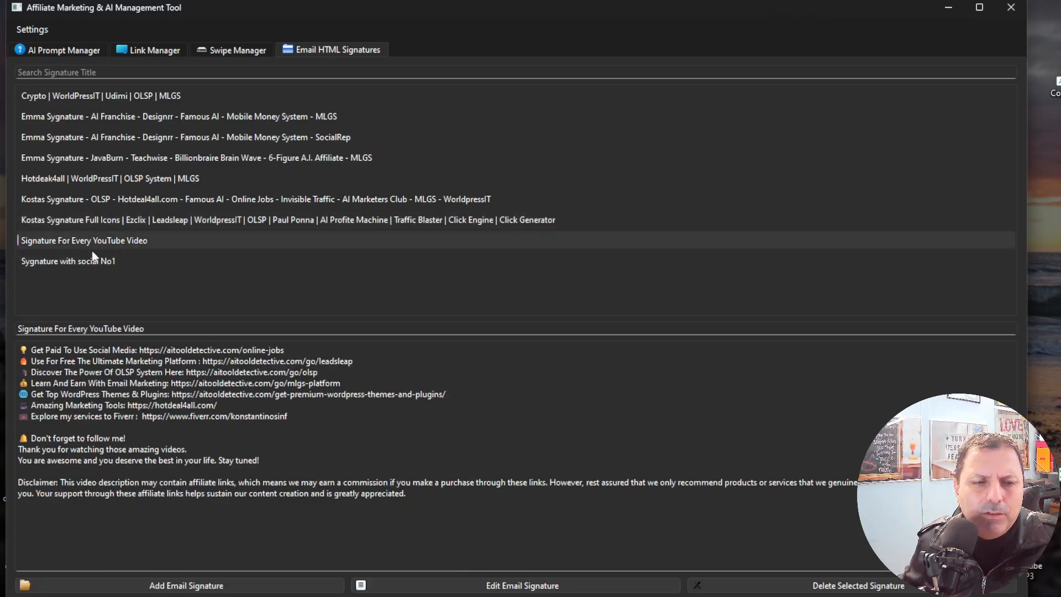
{"action": "left_click", "coordinate": [82, 262]}
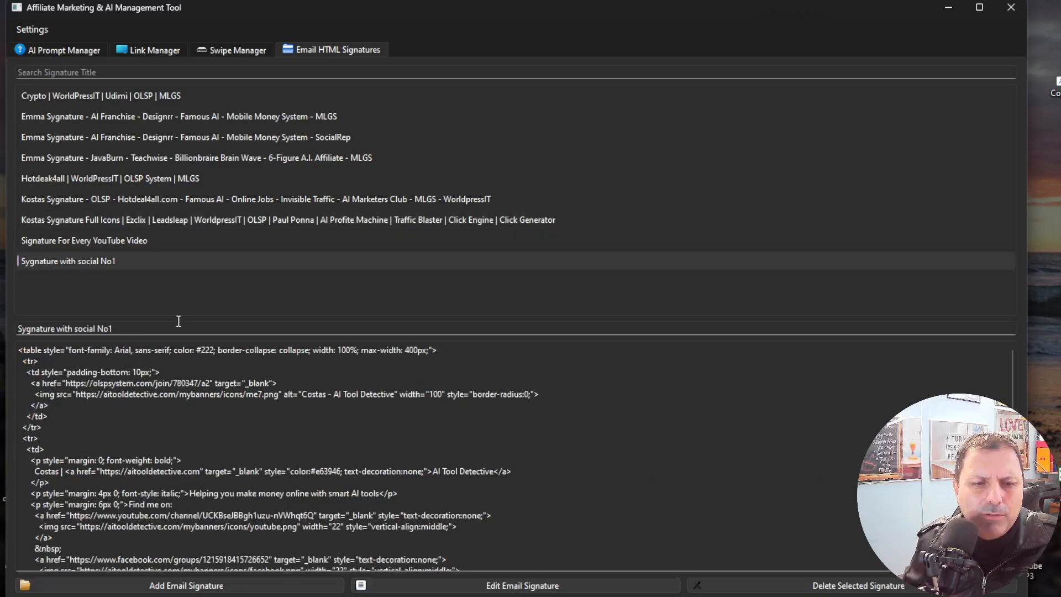
{"action": "left_click", "coordinate": [115, 241]}
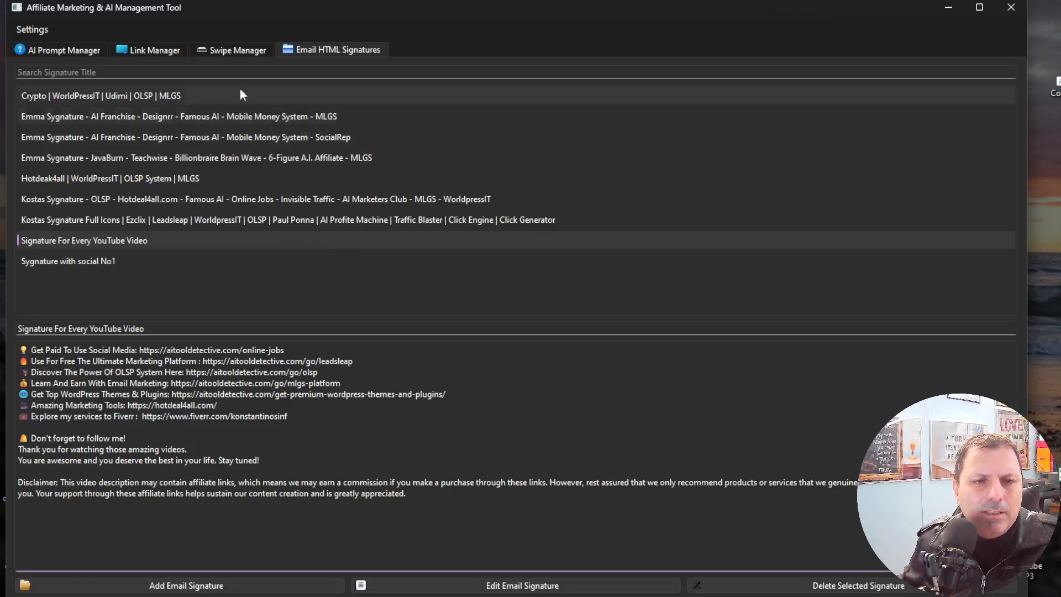
In the Swipe Manager, check the saved swipes for eBook Writer AI with the opportunity filter and return it to Show All Opportunities.
{"action": "left_click", "coordinate": [229, 49]}
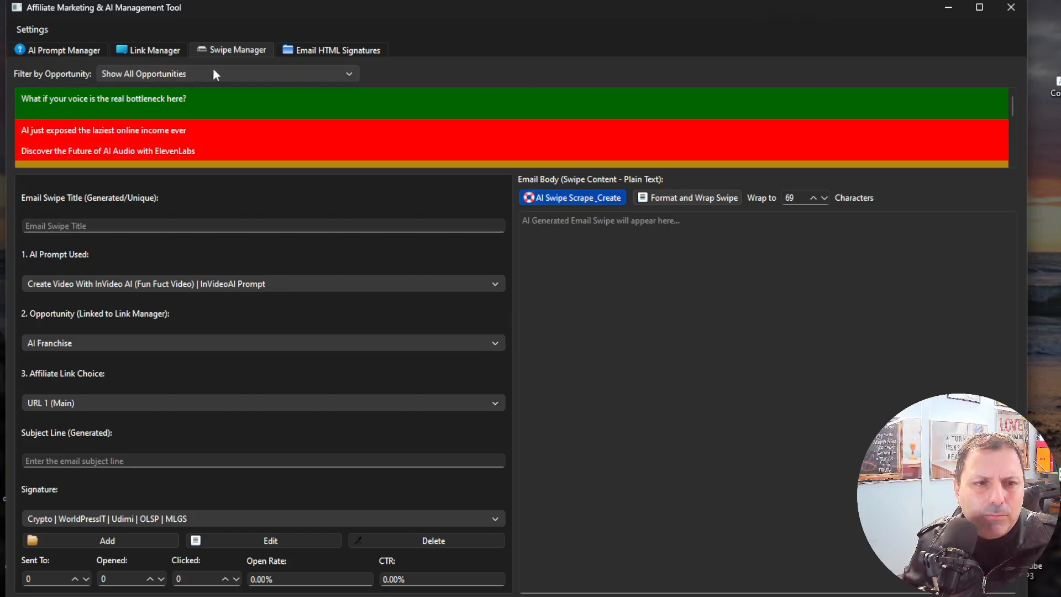
{"action": "left_click", "coordinate": [239, 77]}
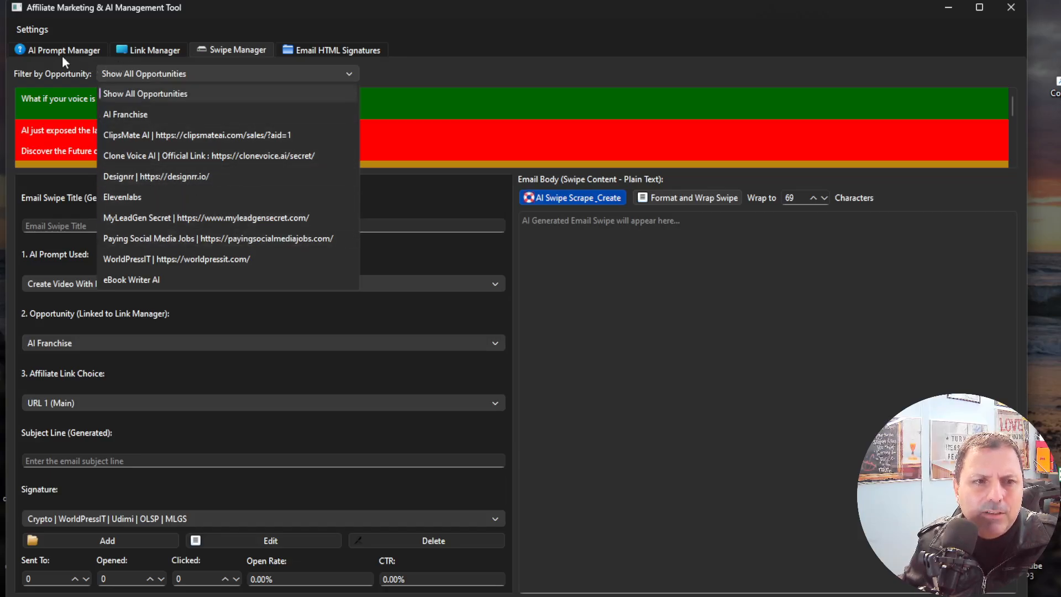
{"action": "left_click", "coordinate": [150, 279]}
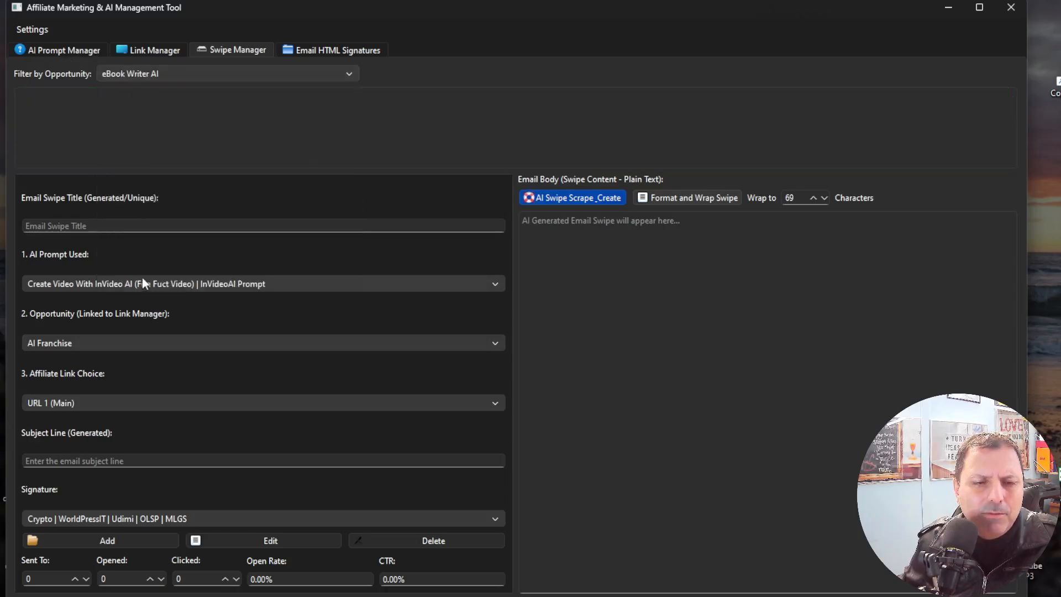
{"action": "left_click", "coordinate": [185, 75]}
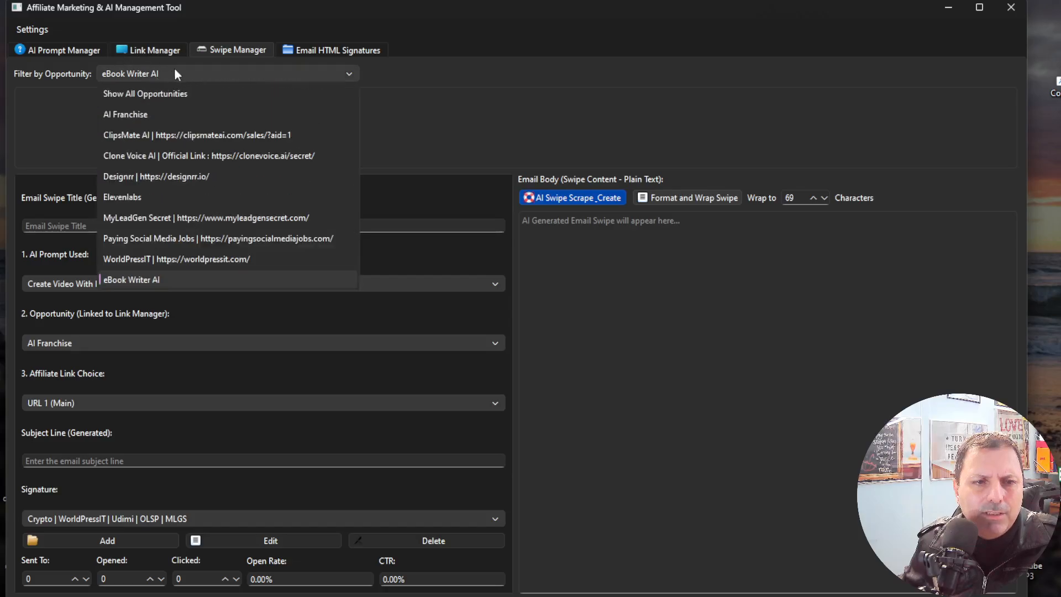
{"action": "left_click", "coordinate": [161, 93]}
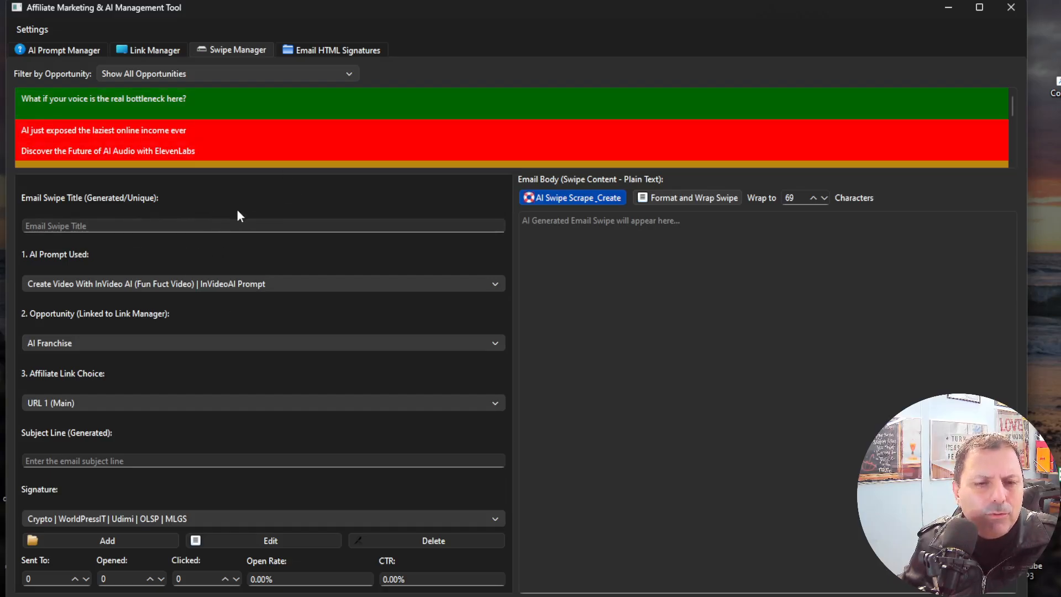
{"action": "left_click", "coordinate": [292, 76]}
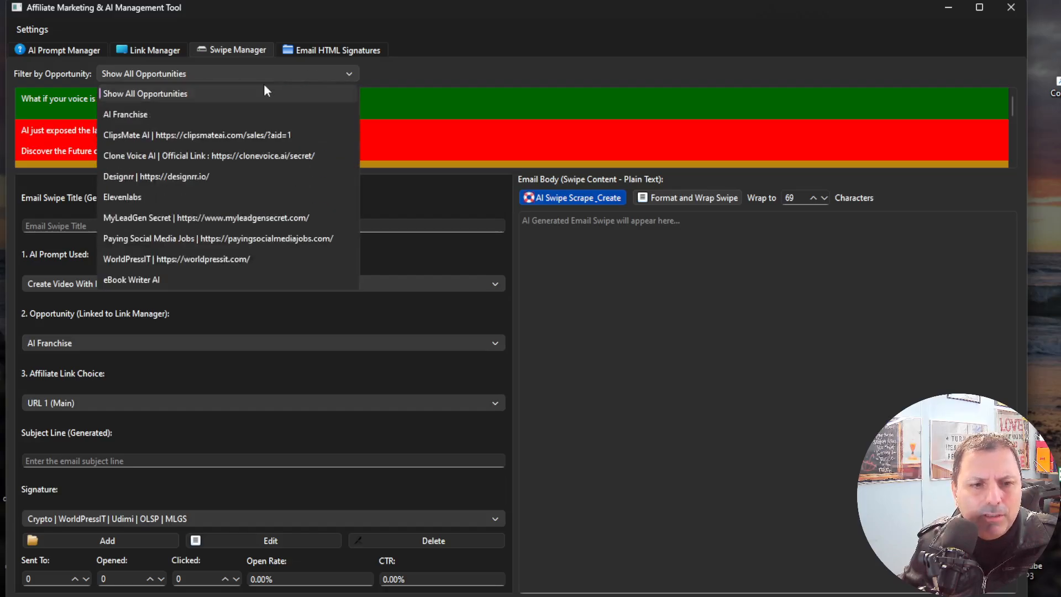
{"action": "left_click", "coordinate": [149, 281]}
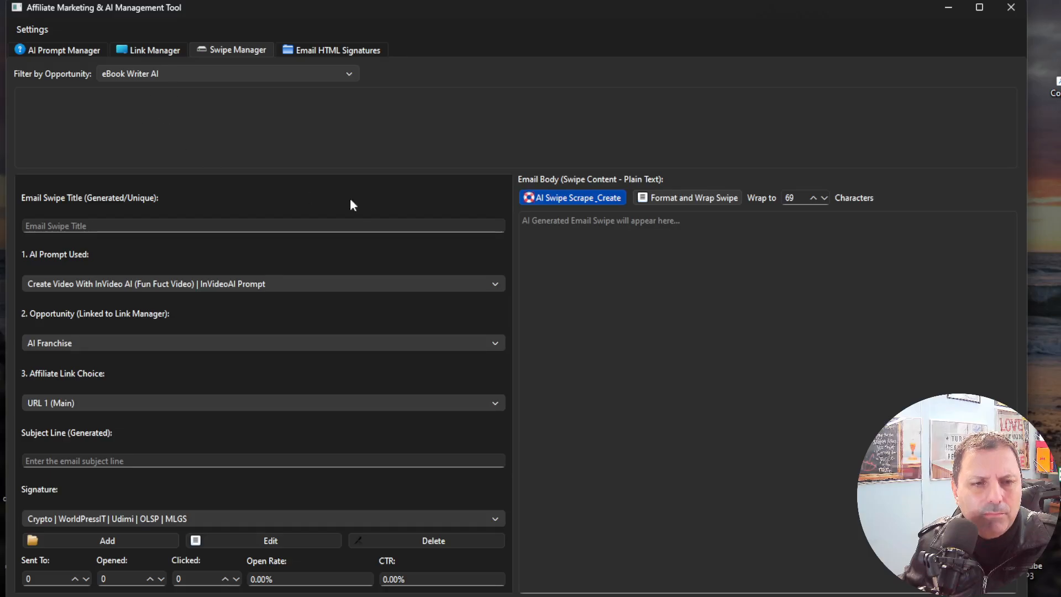
{"action": "left_click", "coordinate": [193, 72]}
{"action": "left_click", "coordinate": [167, 92]}
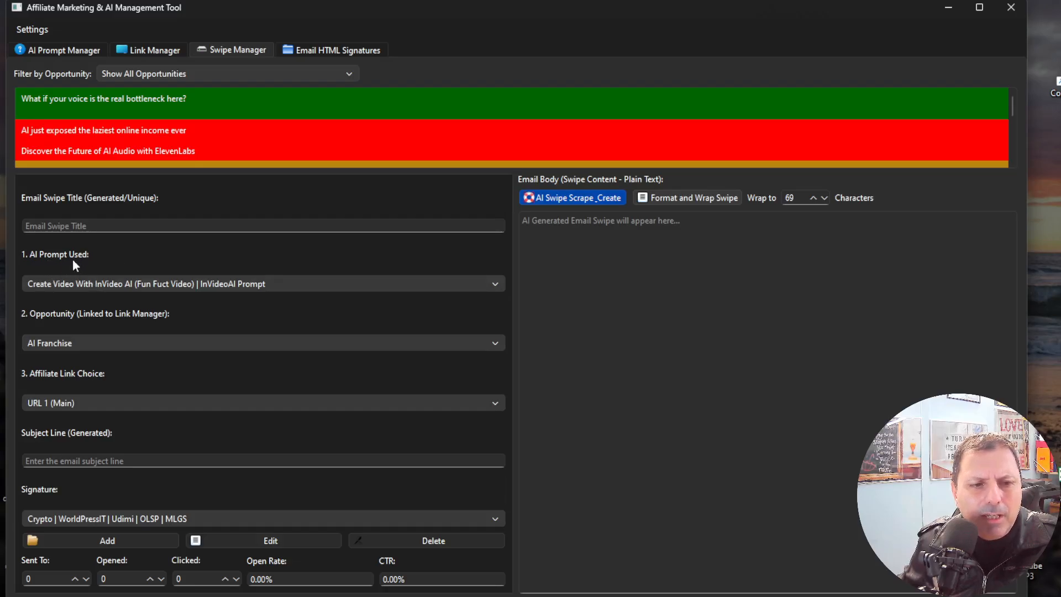
Set the email swipe's AI prompt to "Short High Converting Swipe For Any Offer", opportunity to eBook Writer AI and affiliate link to URL 1 (Main).
{"action": "left_click", "coordinate": [267, 282]}
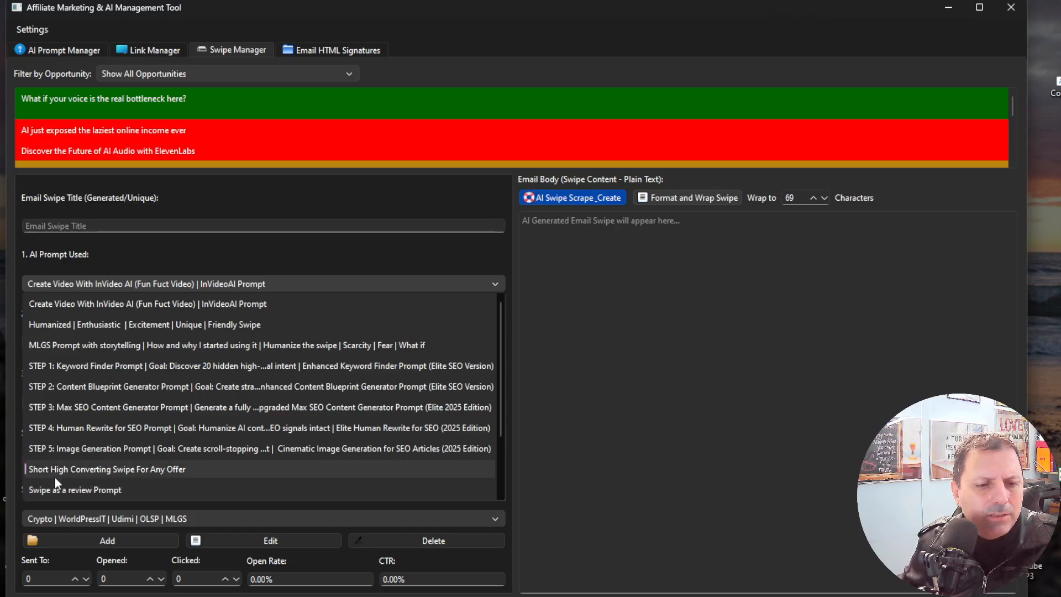
{"action": "left_click", "coordinate": [185, 470]}
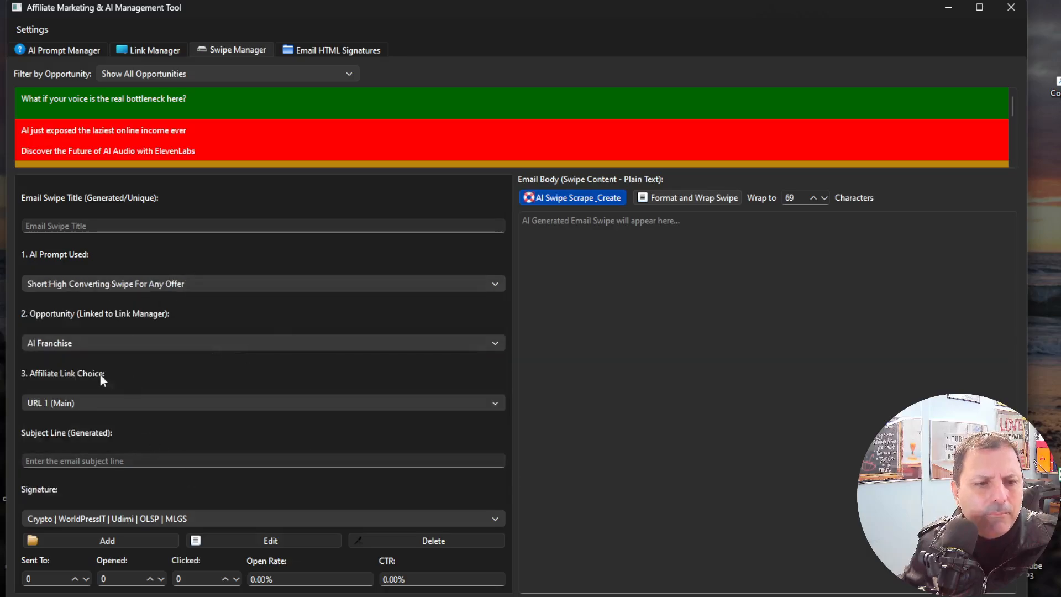
{"action": "left_click", "coordinate": [219, 341]}
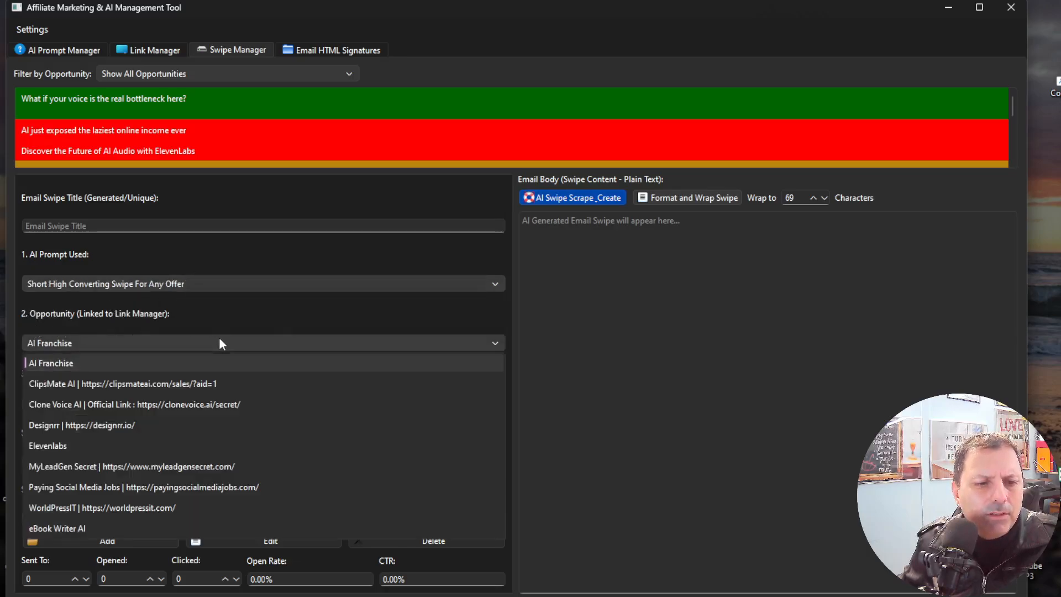
{"action": "left_click", "coordinate": [85, 529]}
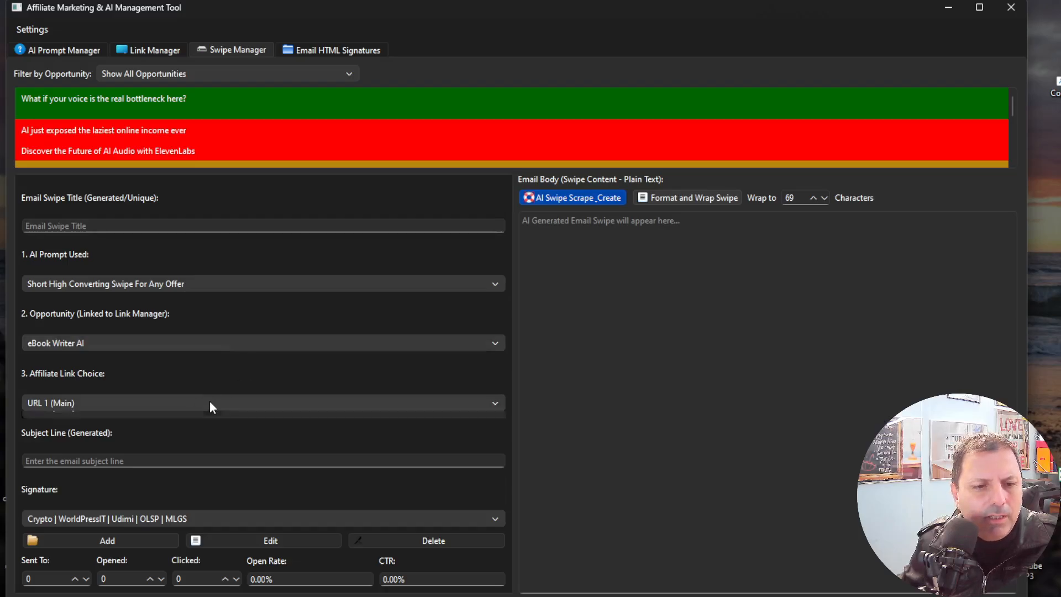
{"action": "left_click", "coordinate": [195, 404]}
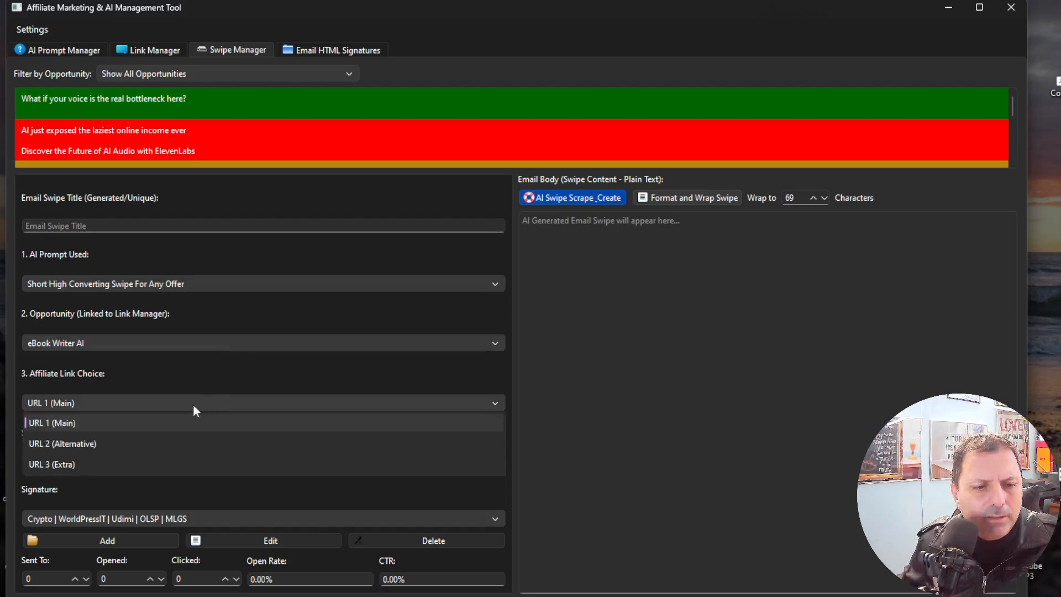
{"action": "left_click", "coordinate": [77, 427]}
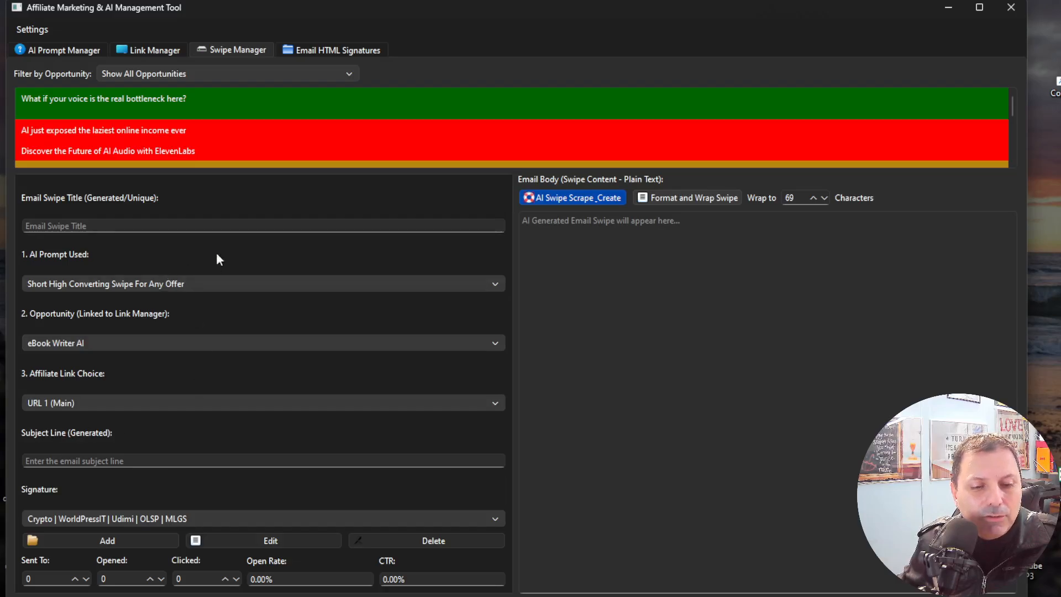
{"action": "left_click", "coordinate": [121, 519]}
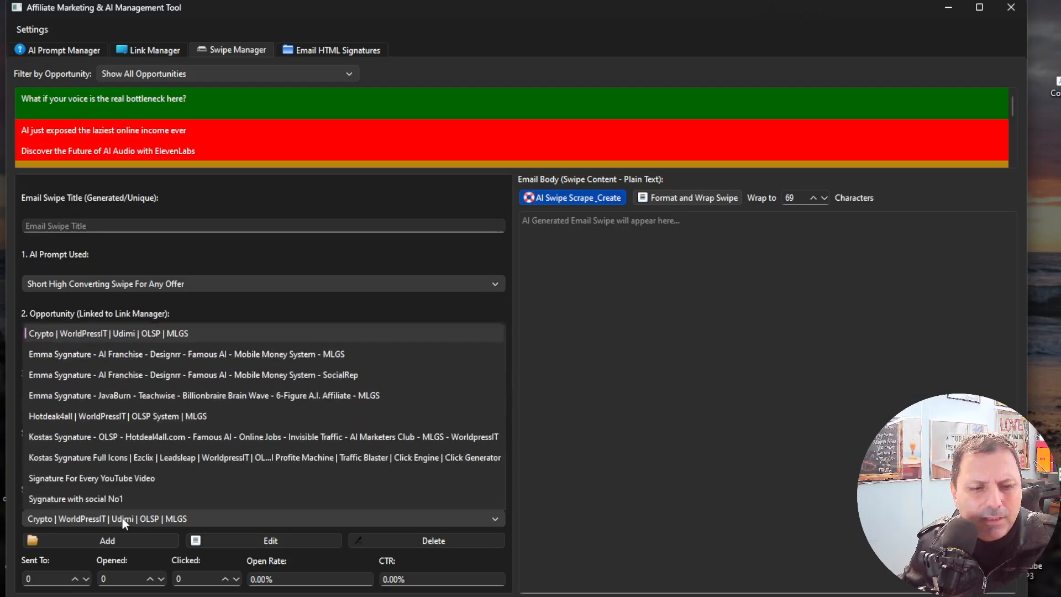
{"action": "left_click", "coordinate": [122, 519]}
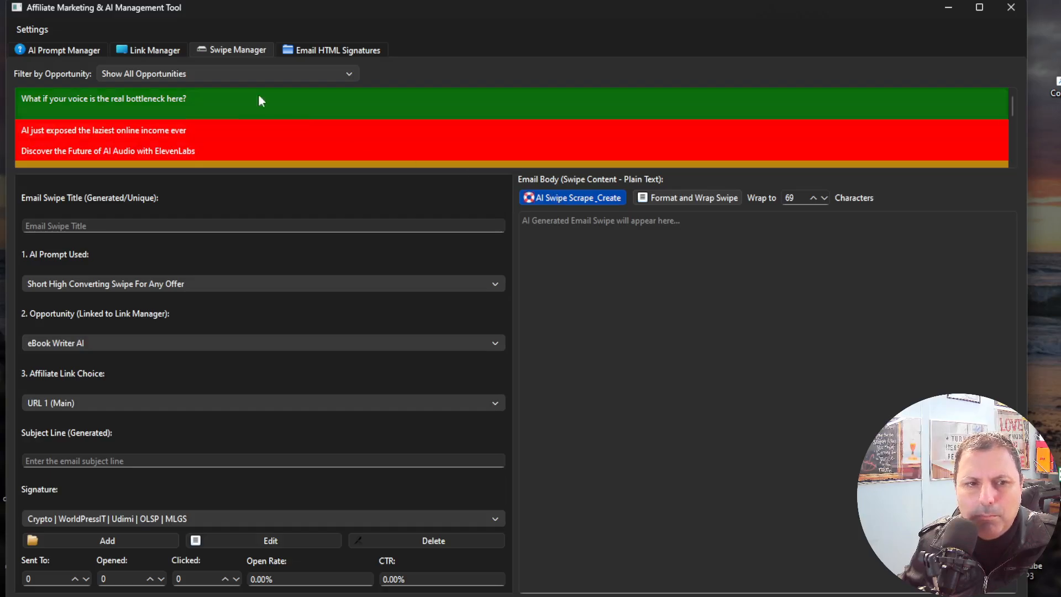
Open the eBook Writer AI entry in the Link Manager and check its opportunity website URL.
{"action": "left_click", "coordinate": [142, 49]}
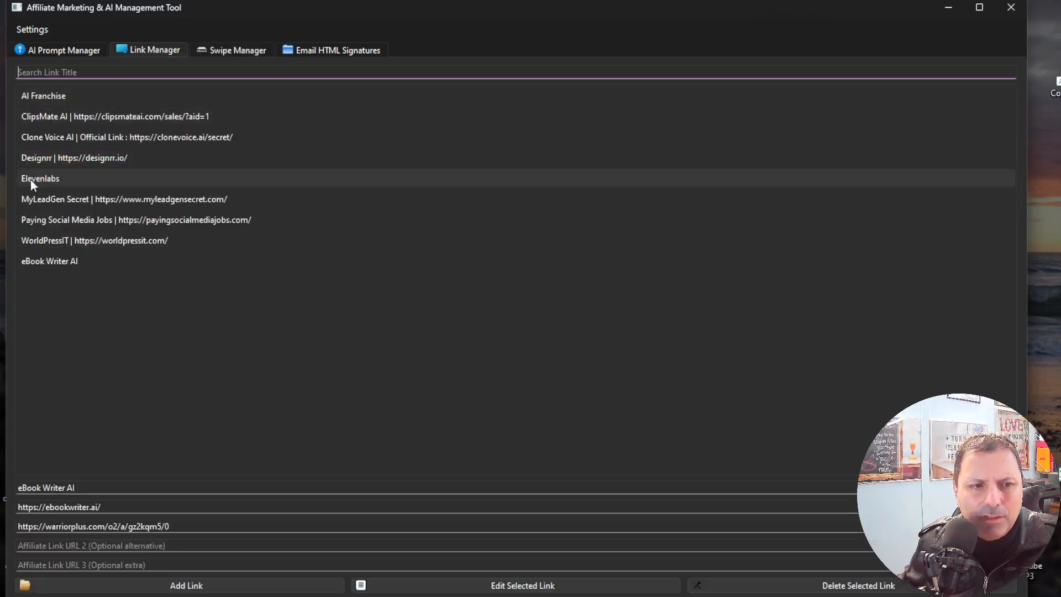
{"action": "left_click", "coordinate": [54, 263]}
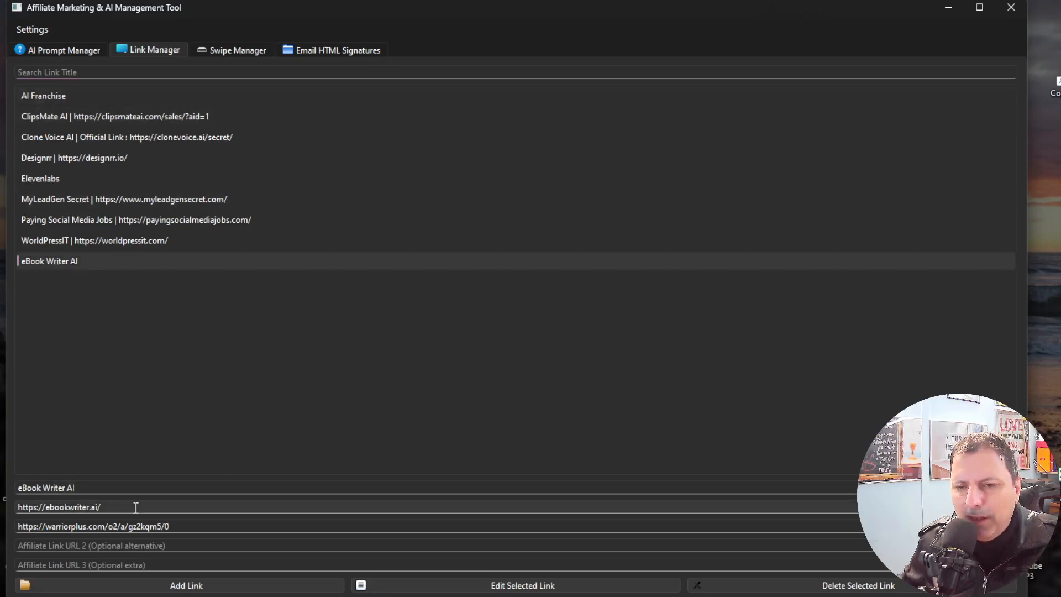
{"action": "left_click", "coordinate": [31, 30]}
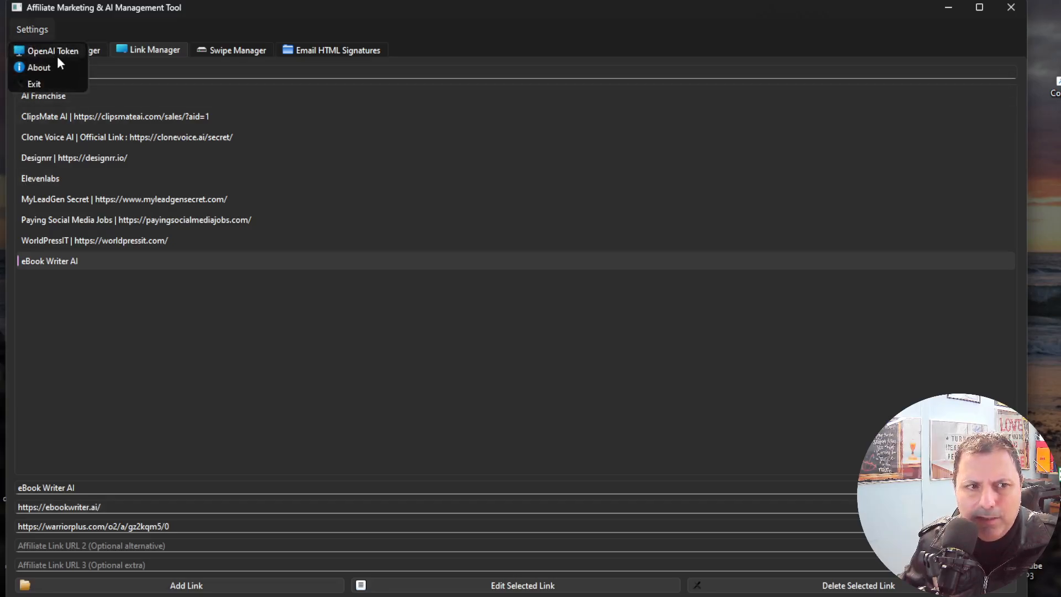
{"action": "left_click", "coordinate": [212, 453]}
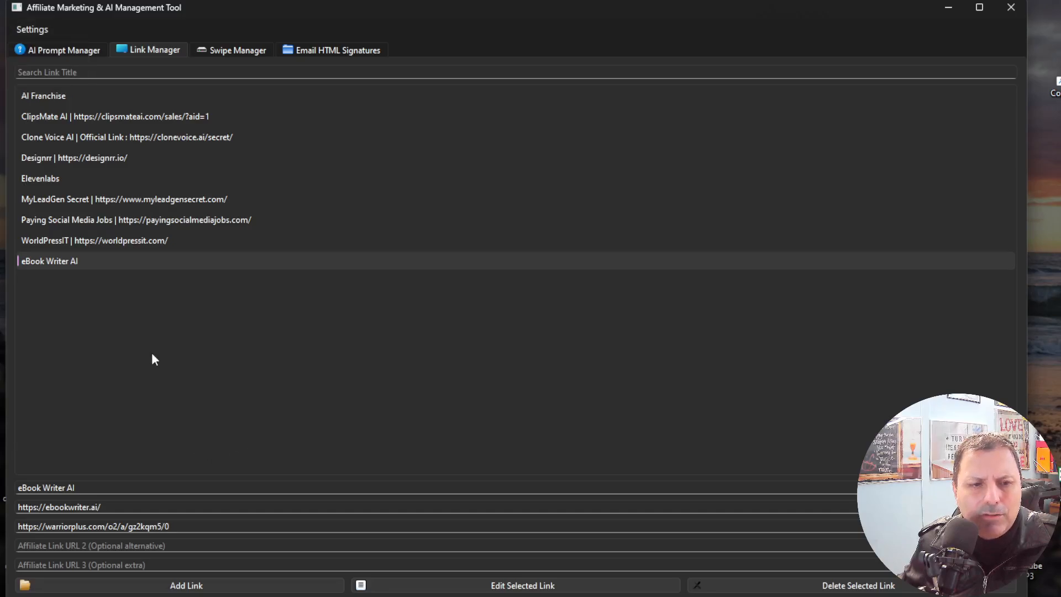
{"action": "left_click", "coordinate": [64, 510]}
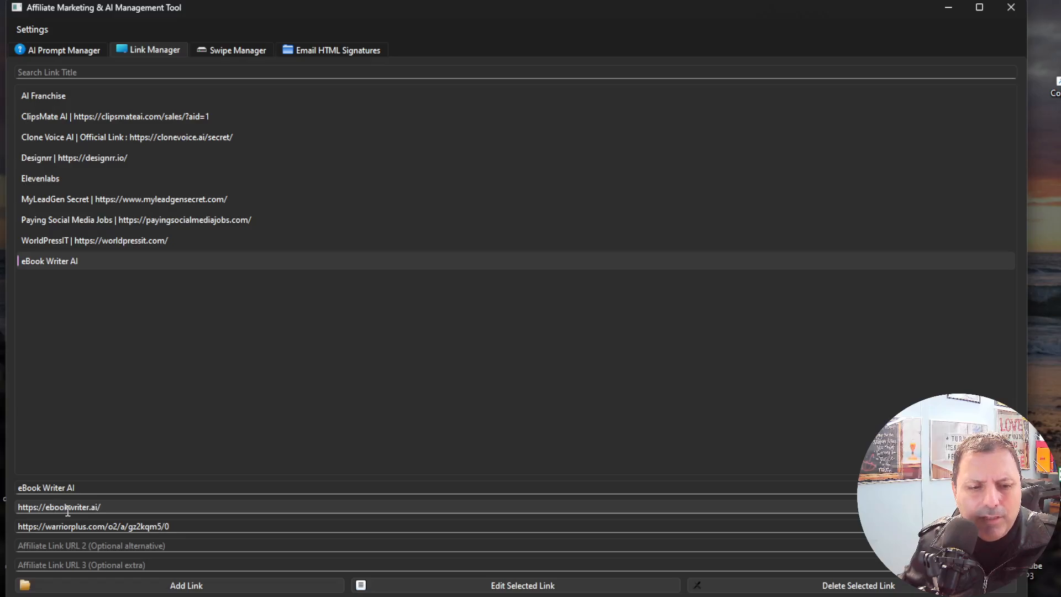
{"action": "left_click_drag", "start_coordinate": [108, 506], "coordinate": [17, 506]}
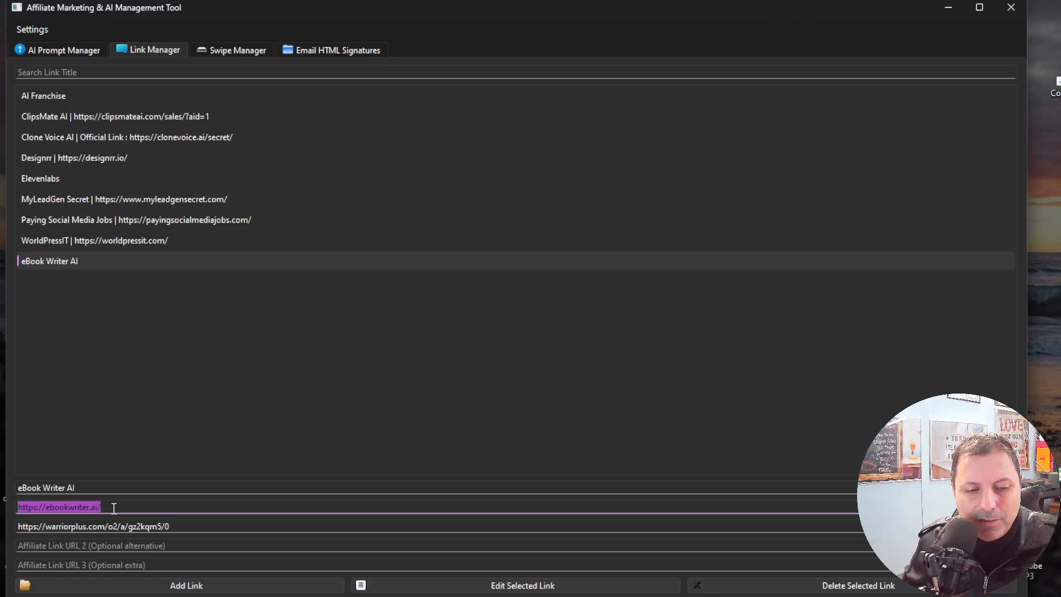
{"action": "left_click", "coordinate": [114, 508]}
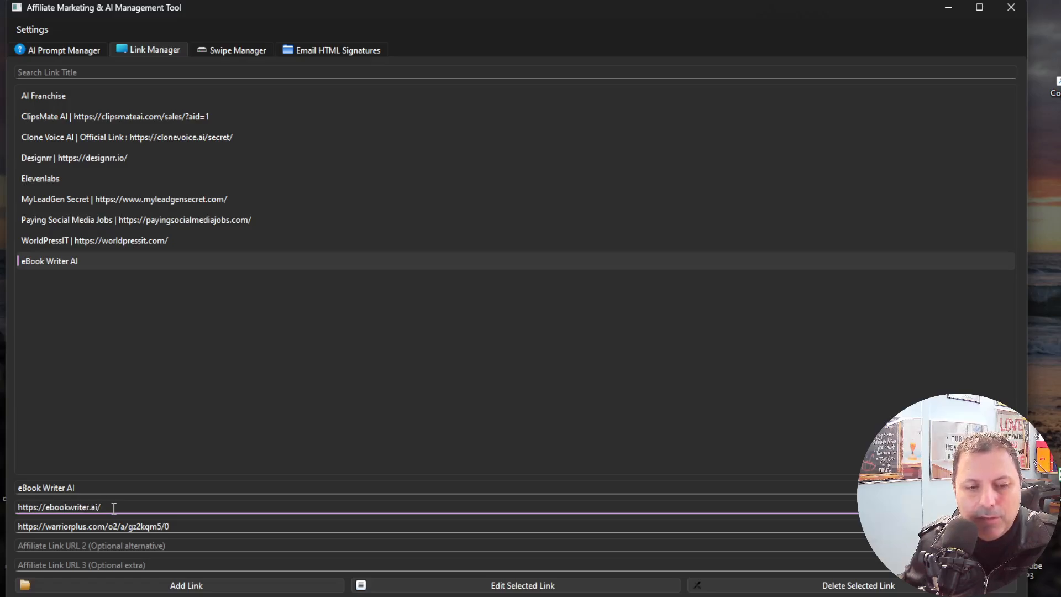
Review the full text of the "Short High Converting Swipe For Any Offer" prompt in the AI Prompt Manager.
{"action": "left_click", "coordinate": [244, 49]}
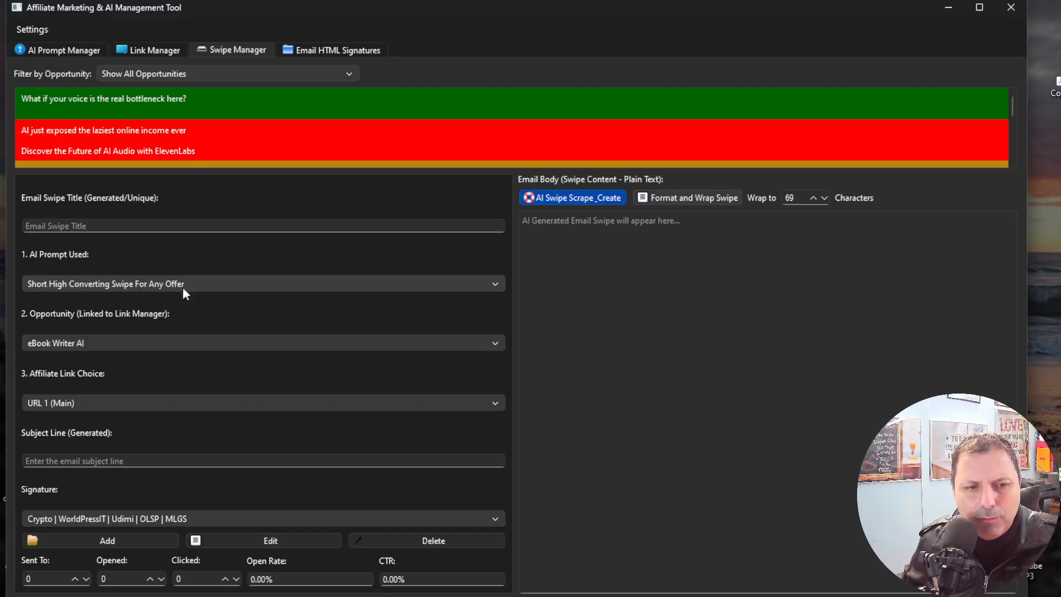
{"action": "left_click", "coordinate": [65, 49]}
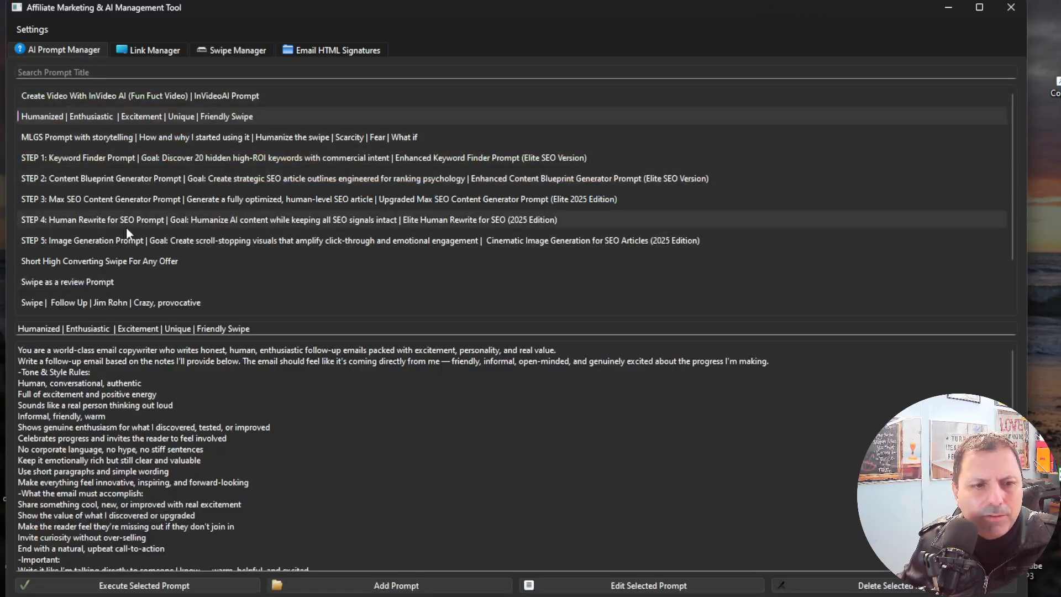
{"action": "scroll", "coordinate": [89, 293], "scroll_direction": "down", "scroll_amount": 1}
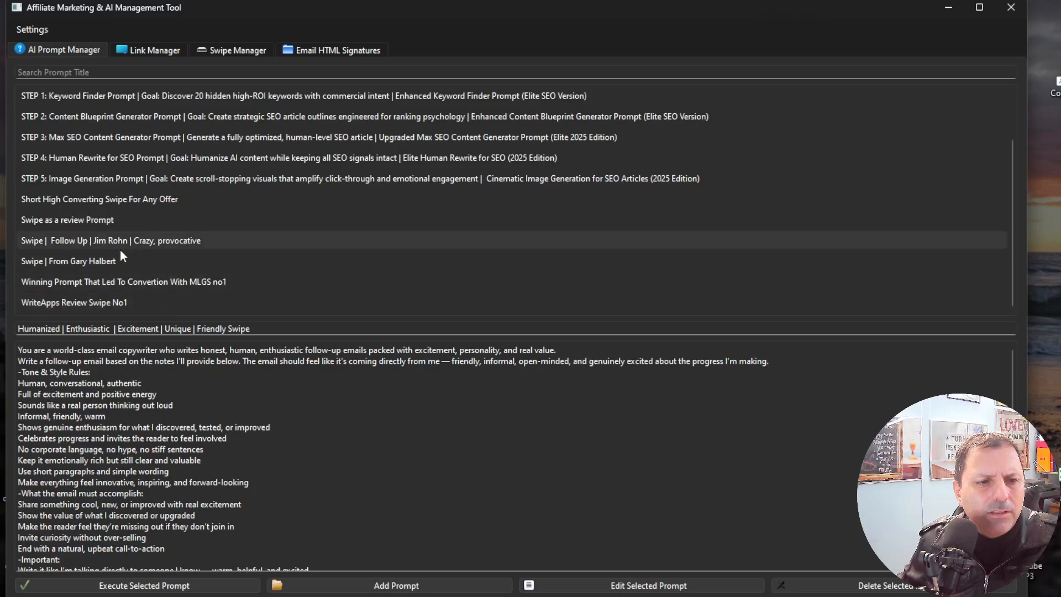
{"action": "scroll", "coordinate": [127, 258], "scroll_direction": "up", "scroll_amount": 1}
{"action": "left_click", "coordinate": [155, 263]}
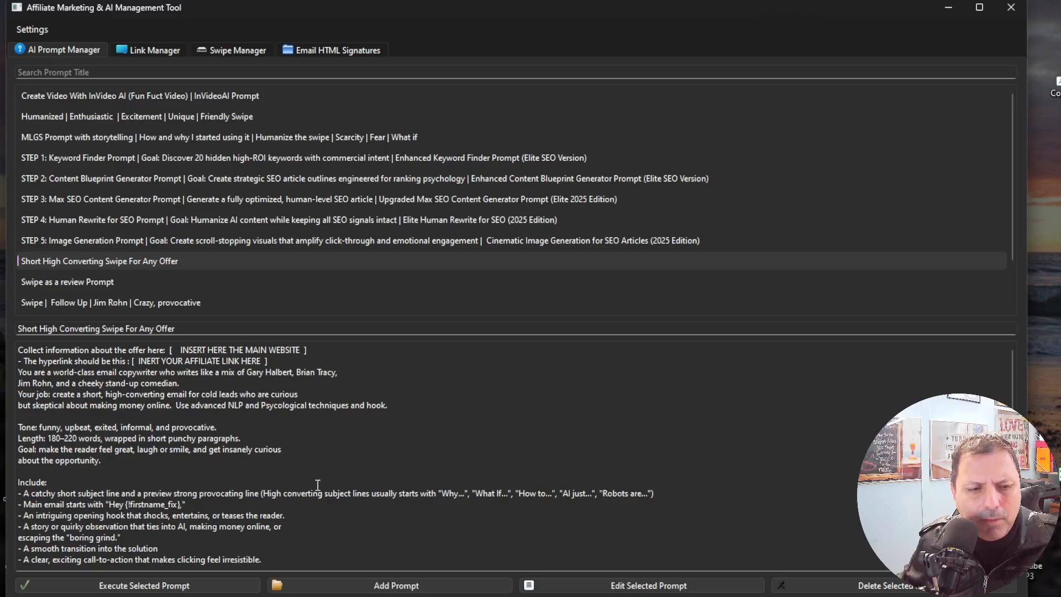
{"action": "scroll", "coordinate": [239, 444], "scroll_direction": "down", "scroll_amount": 4}
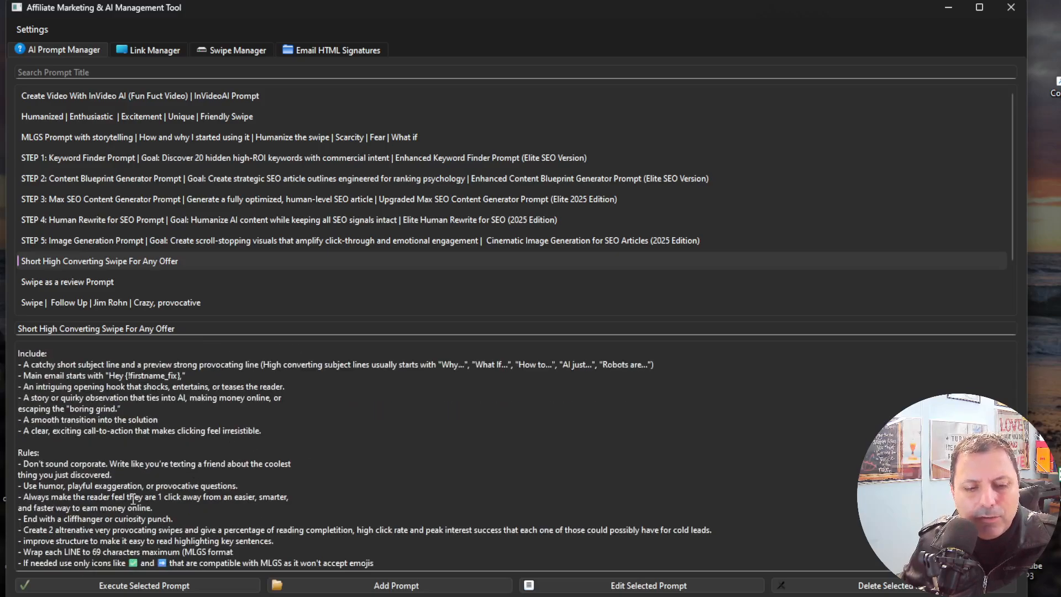
{"action": "scroll", "coordinate": [129, 496], "scroll_direction": "up", "scroll_amount": 4}
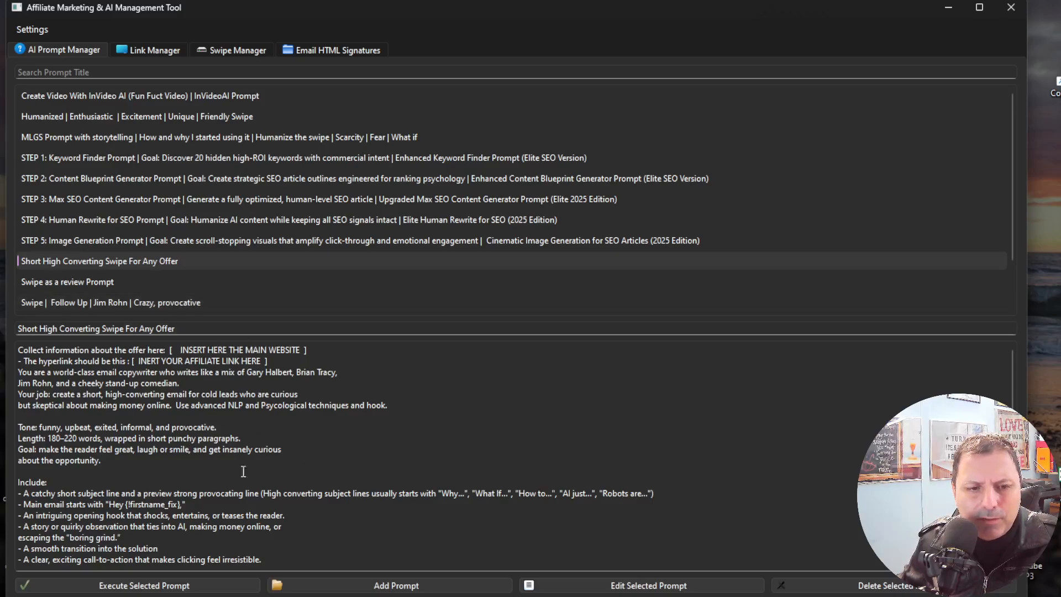
Generate the eBook Writer AI email swipe with AI Swipe Scrape_Create in the Swipe Manager and wrap its body to 42 characters.
{"action": "left_click", "coordinate": [240, 53]}
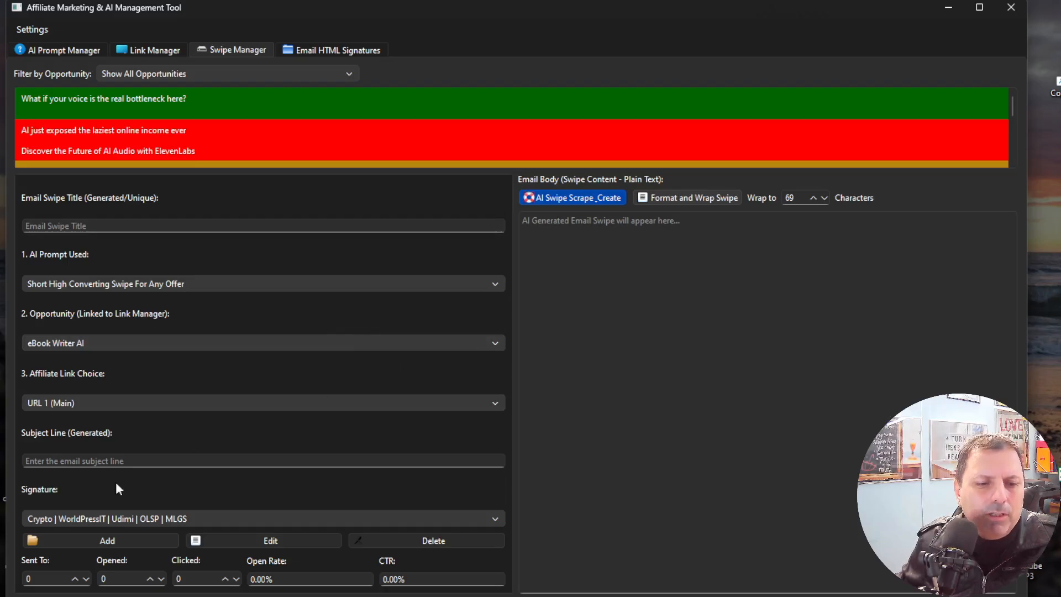
{"action": "left_click", "coordinate": [591, 199]}
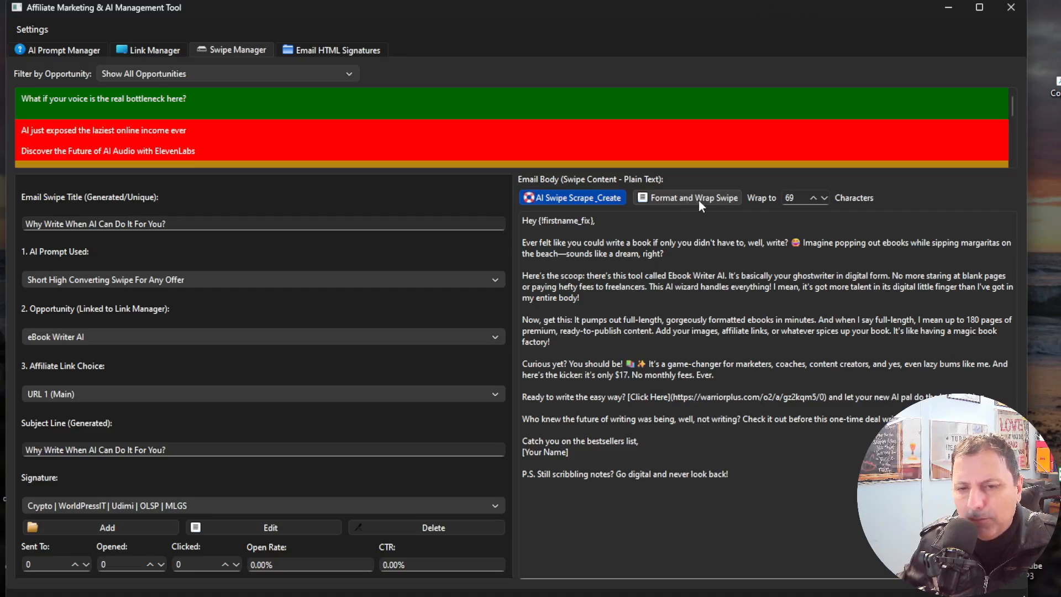
{"action": "left_click", "coordinate": [802, 197]}
{"action": "key", "text": "BackSpace"}
{"action": "key", "text": "BackSpace"}
{"action": "type", "text": "4"}
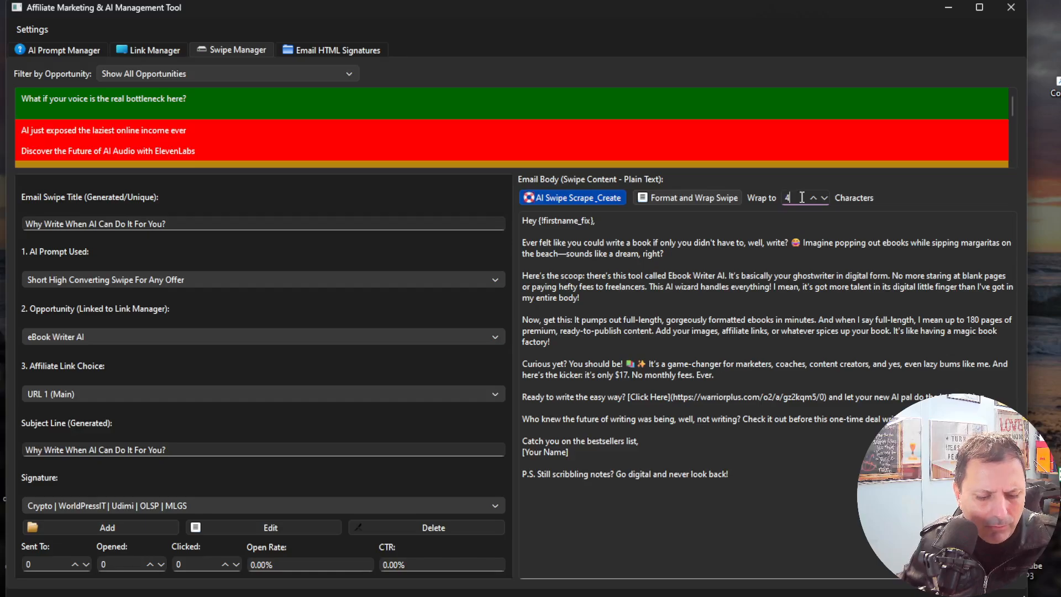
{"action": "type", "text": "2"}
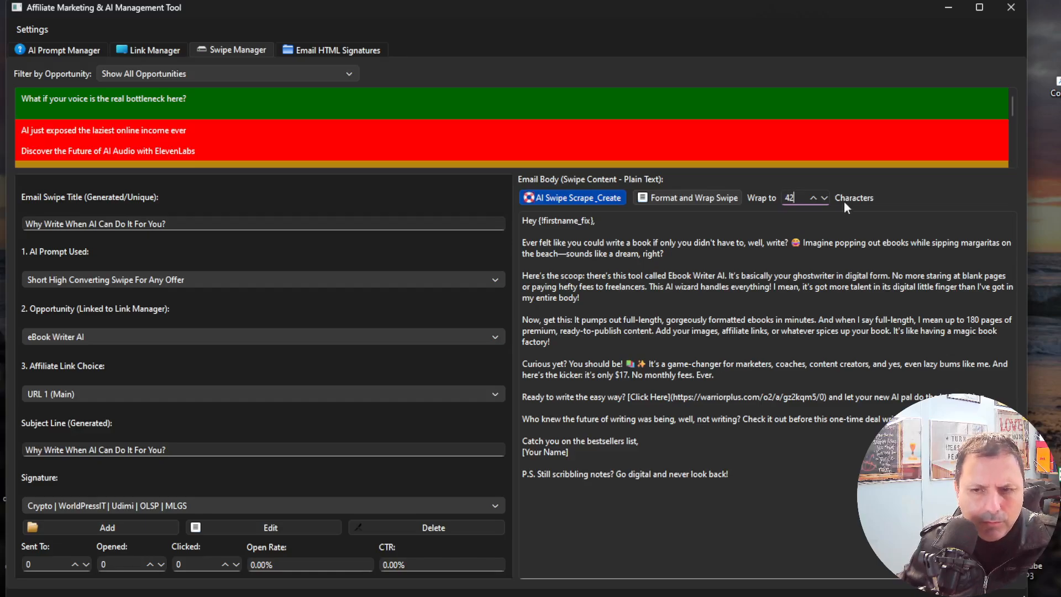
{"action": "left_click", "coordinate": [703, 198]}
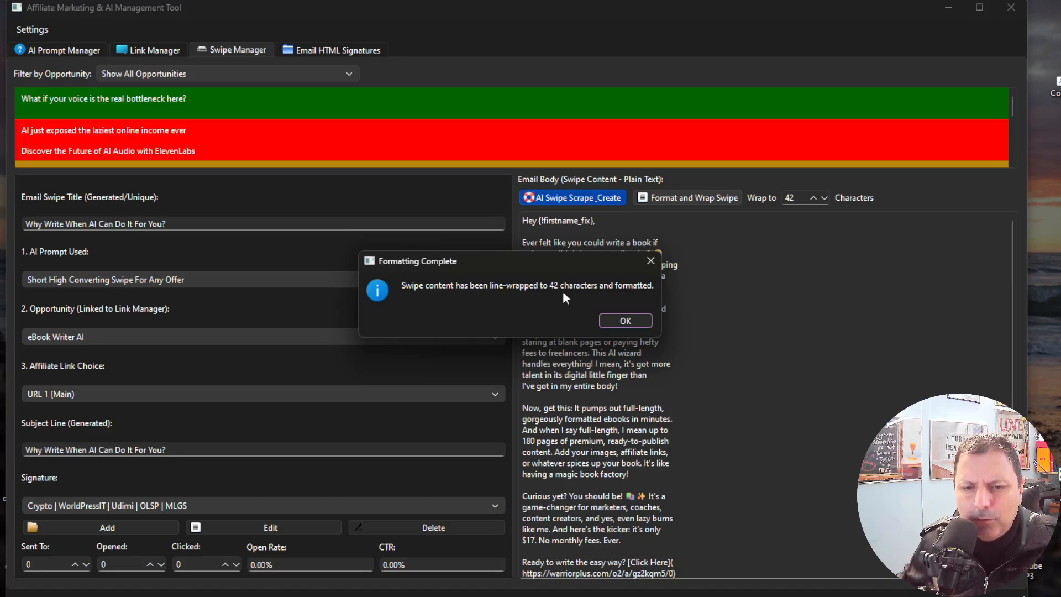
{"action": "left_click", "coordinate": [626, 321]}
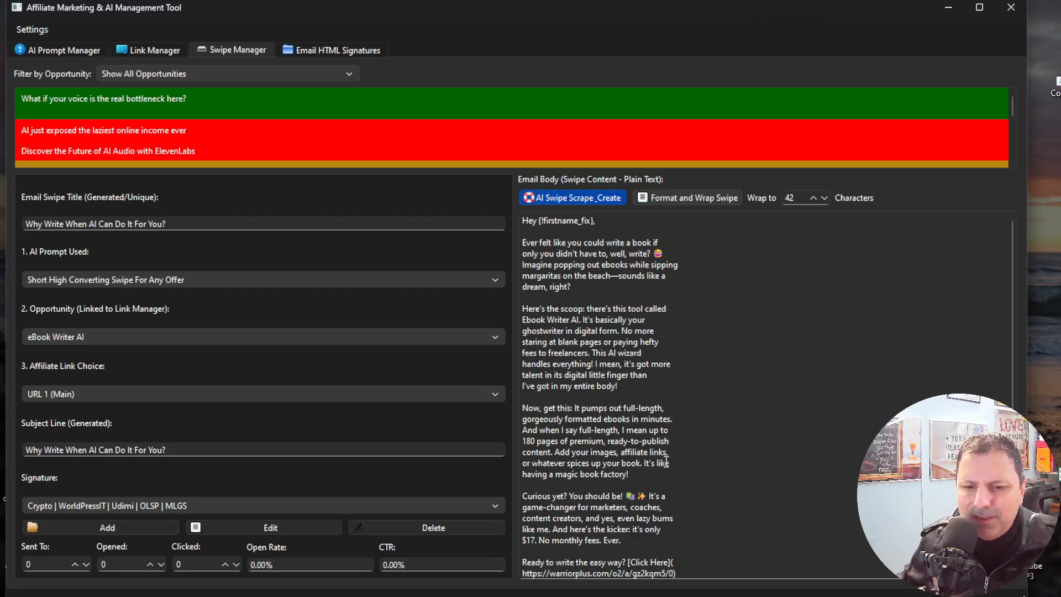
Read through the wrapped email body from greeting to P.S. and recheck the prompt used in the AI Prompt Manager.
{"action": "scroll", "coordinate": [666, 460], "scroll_direction": "down", "scroll_amount": 4}
{"action": "scroll", "coordinate": [641, 446], "scroll_direction": "up", "scroll_amount": 4}
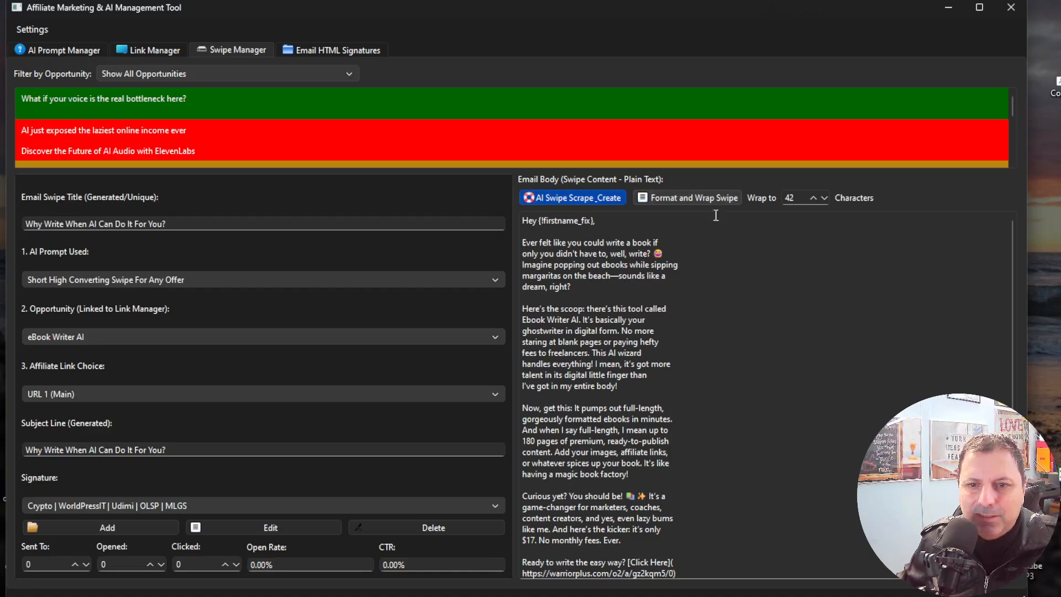
{"action": "left_click", "coordinate": [688, 299]}
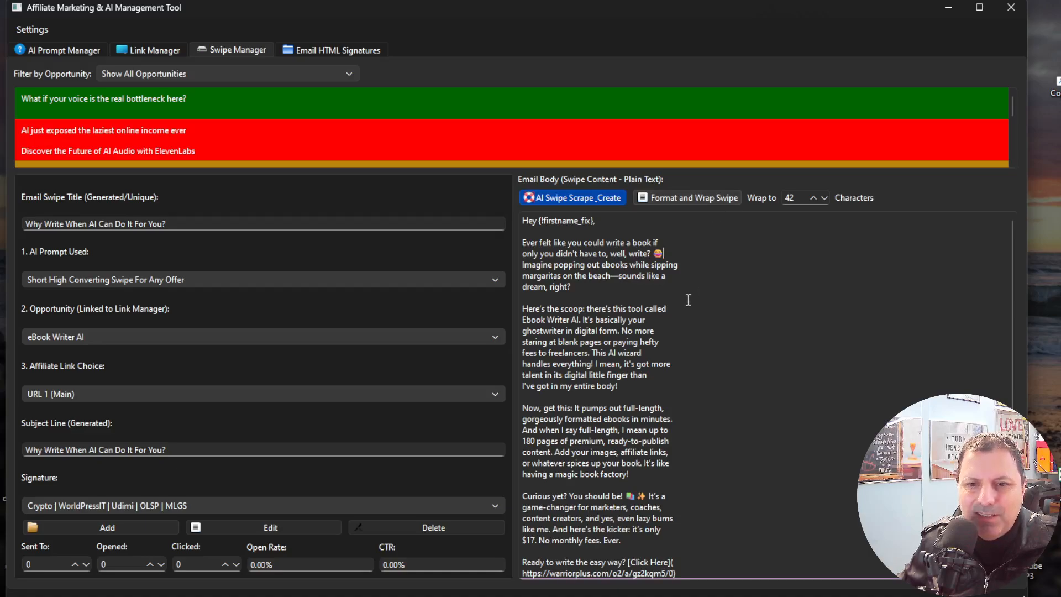
{"action": "left_click", "coordinate": [580, 268]}
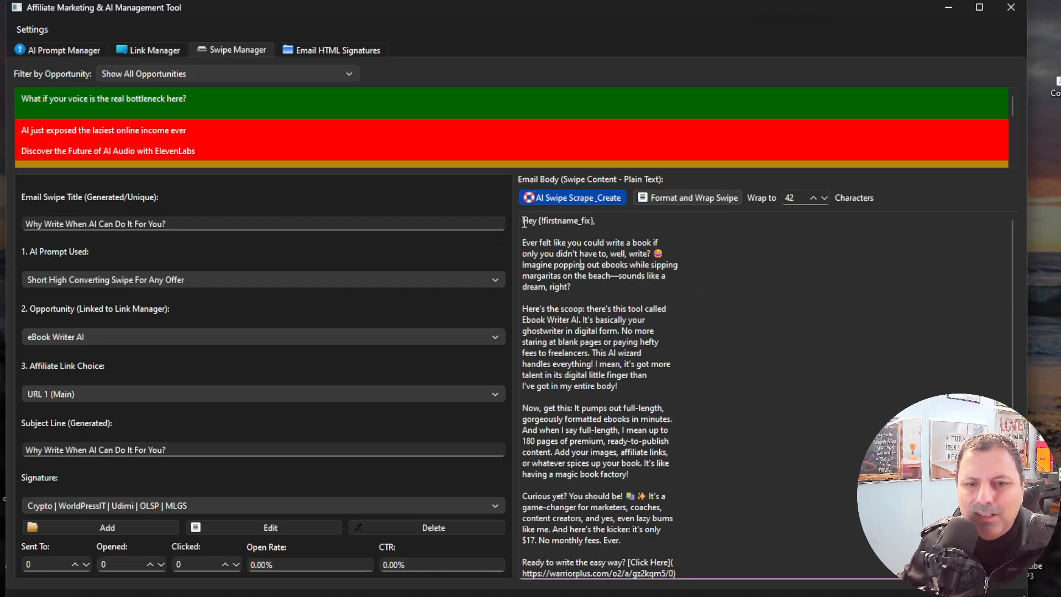
{"action": "left_click_drag", "start_coordinate": [522, 221], "coordinate": [713, 578]}
{"action": "scroll", "coordinate": [717, 474], "scroll_direction": "down", "scroll_amount": 4}
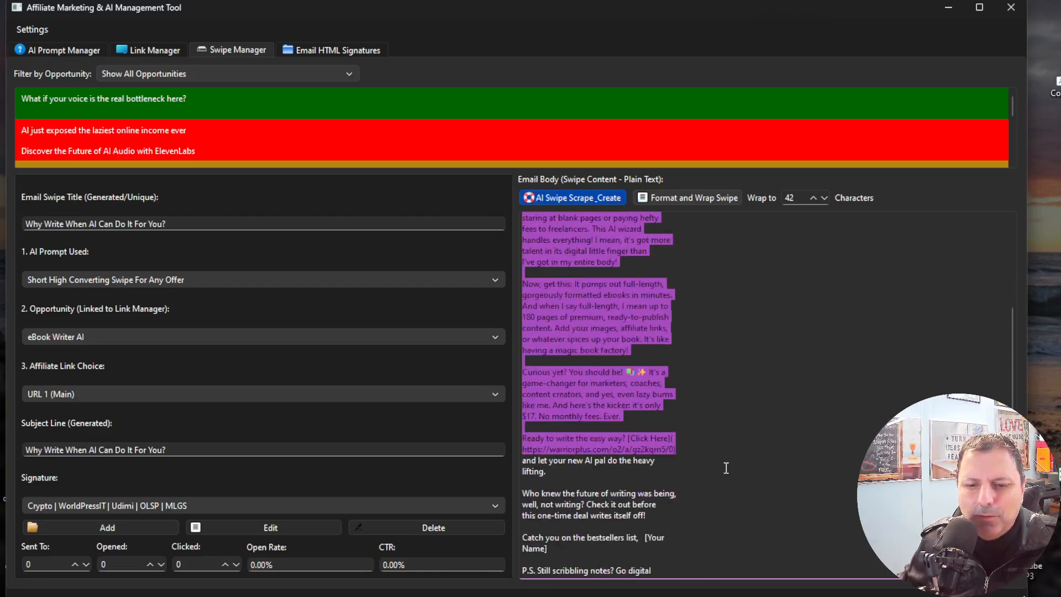
{"action": "left_click", "coordinate": [757, 441]}
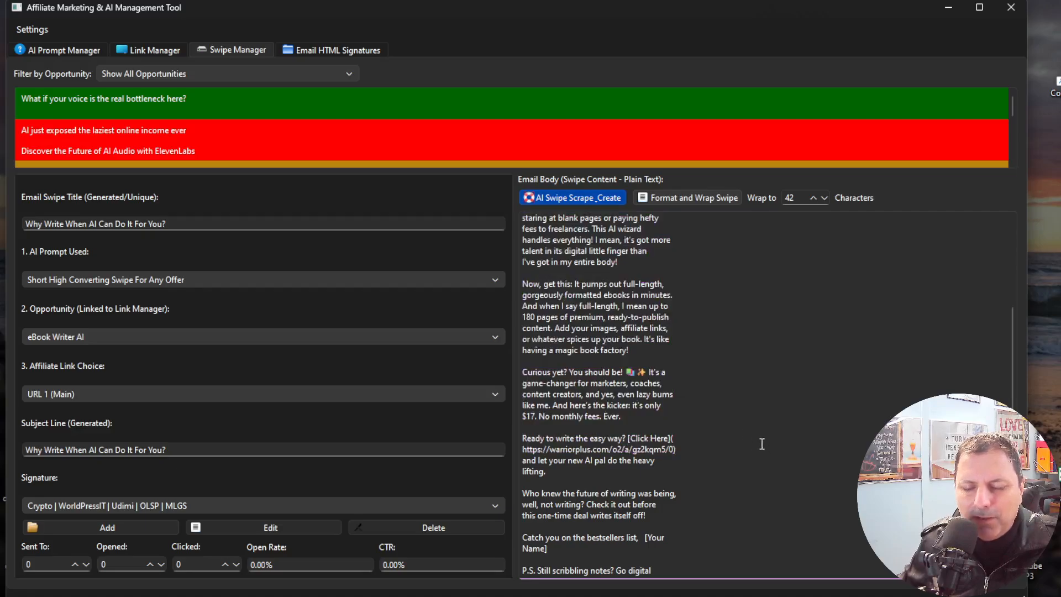
{"action": "scroll", "coordinate": [741, 445], "scroll_direction": "up", "scroll_amount": 4}
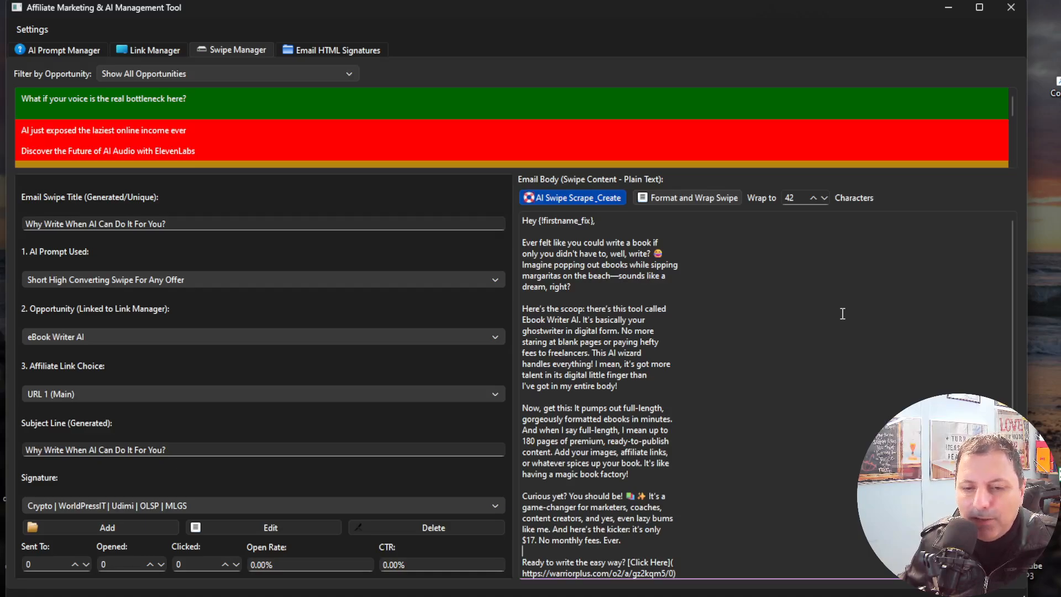
{"action": "scroll", "coordinate": [686, 356], "scroll_direction": "down", "scroll_amount": 5}
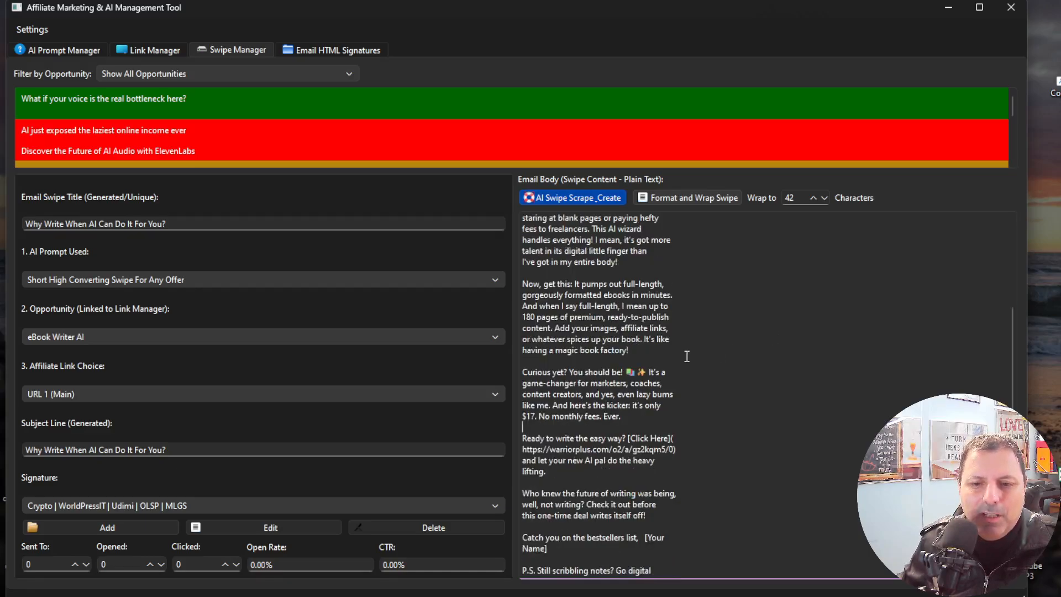
{"action": "scroll", "coordinate": [685, 355], "scroll_direction": "up", "scroll_amount": 5}
{"action": "scroll", "coordinate": [663, 373], "scroll_direction": "down", "scroll_amount": 4}
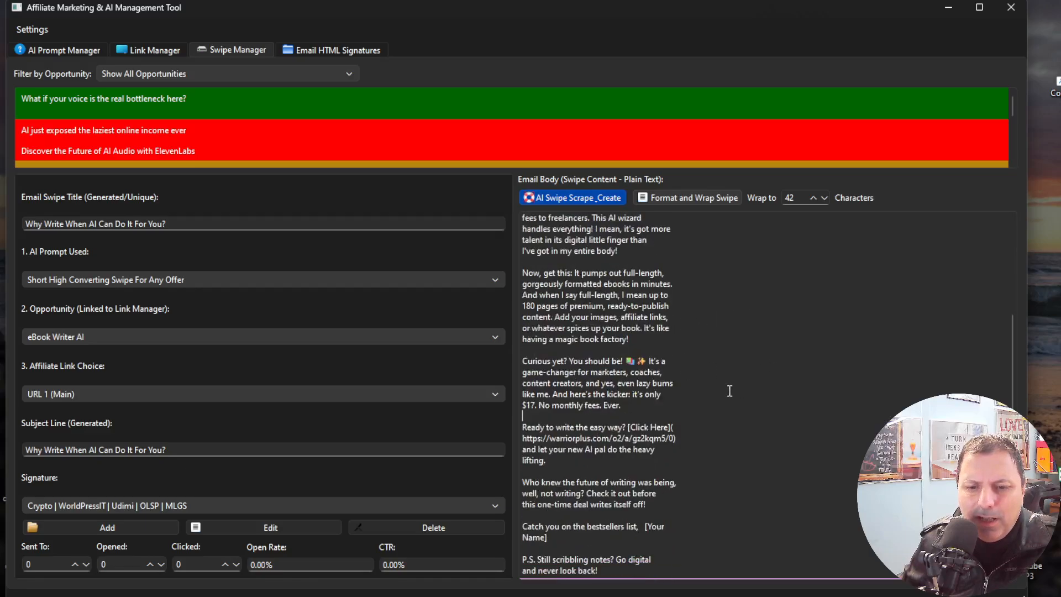
{"action": "scroll", "coordinate": [698, 419], "scroll_direction": "up", "scroll_amount": 2}
{"action": "scroll", "coordinate": [699, 419], "scroll_direction": "up", "scroll_amount": 2}
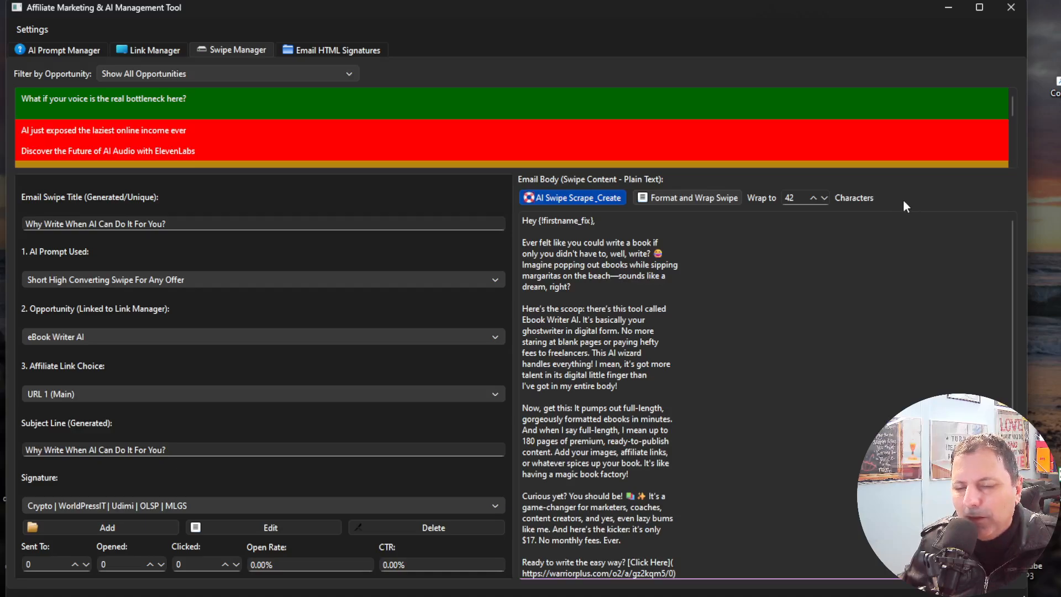
{"action": "scroll", "coordinate": [676, 424], "scroll_direction": "down", "scroll_amount": 4}
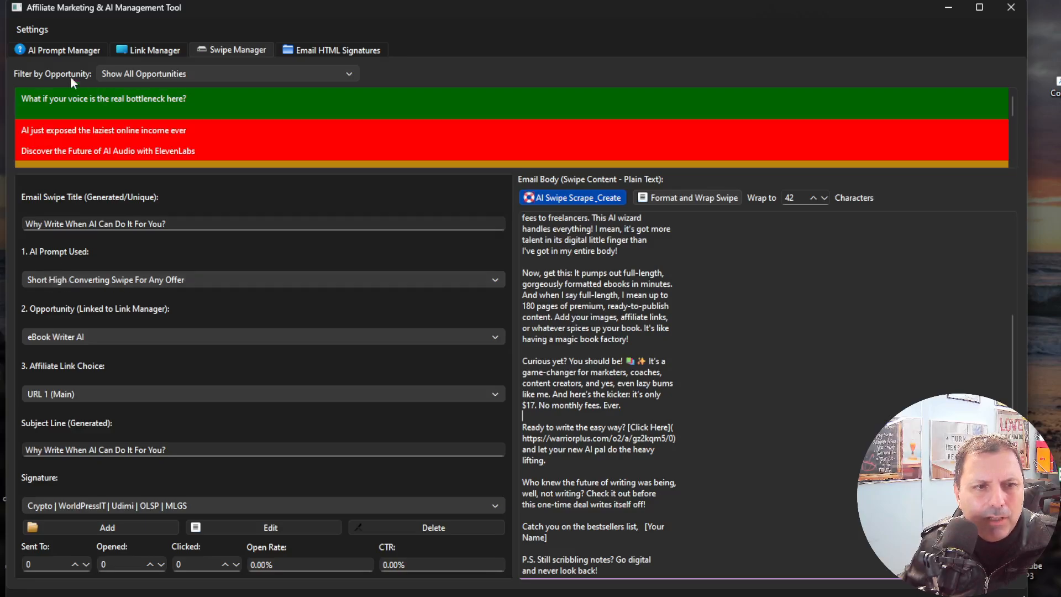
{"action": "left_click", "coordinate": [53, 51]}
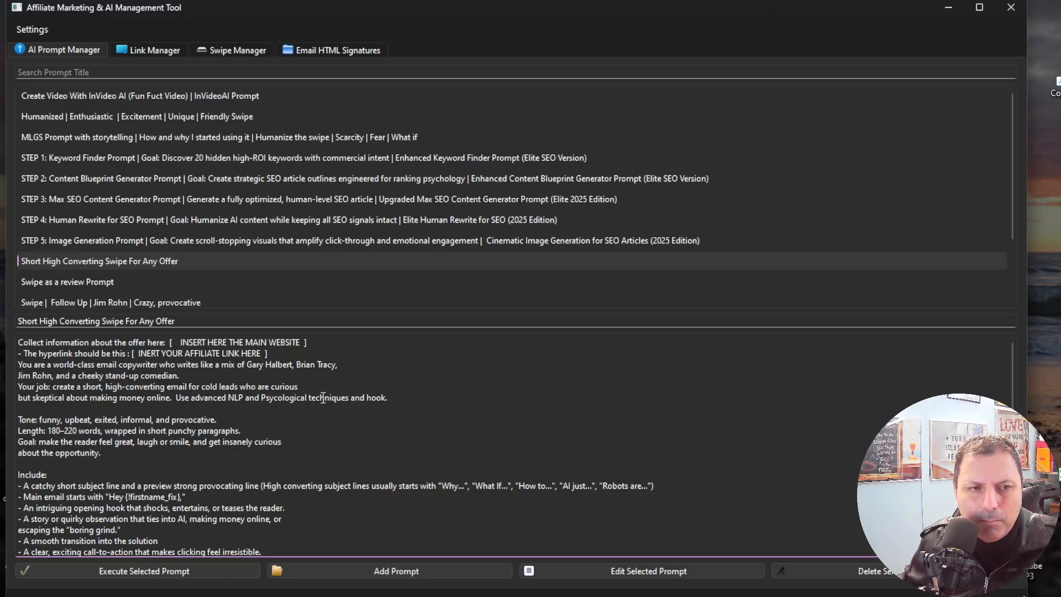
{"action": "left_click", "coordinate": [237, 51]}
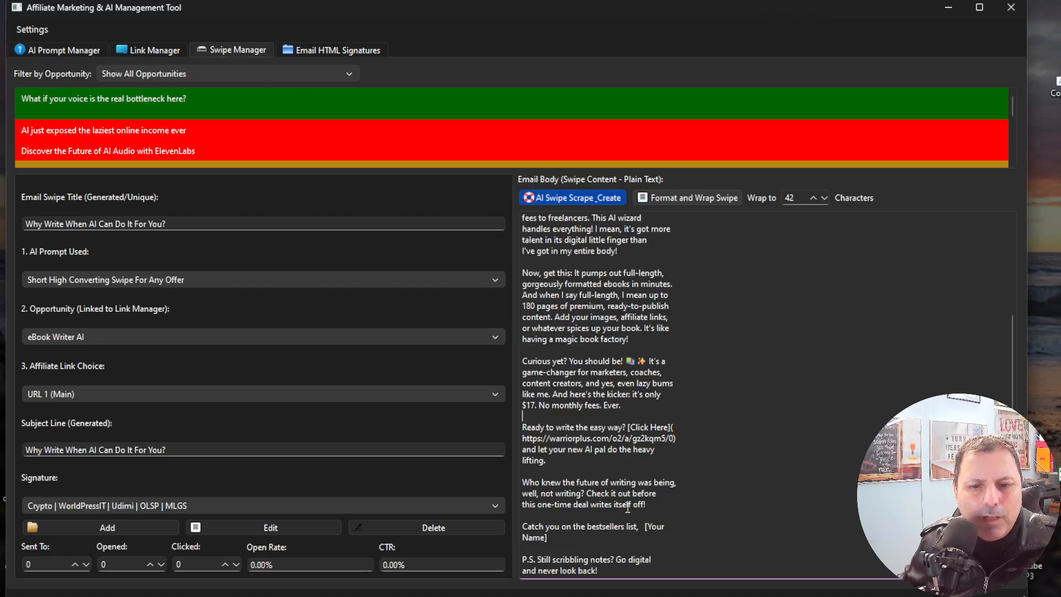
Enter the swipe's mailing statistics: 142000 sent, 2500 opened and 350 clicked.
{"action": "double_click", "coordinate": [37, 564]}
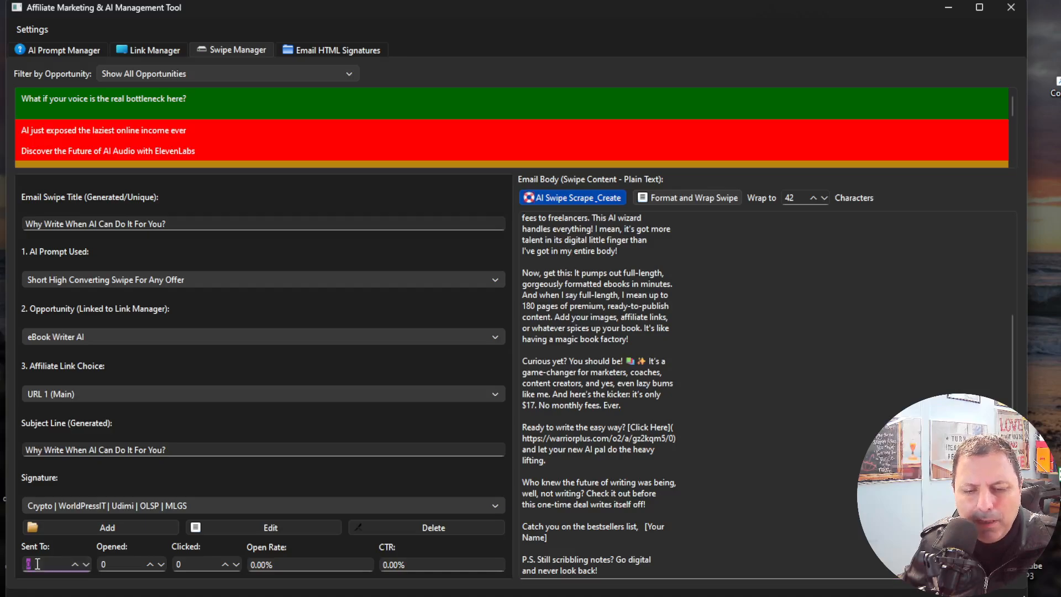
{"action": "type", "text": "14"}
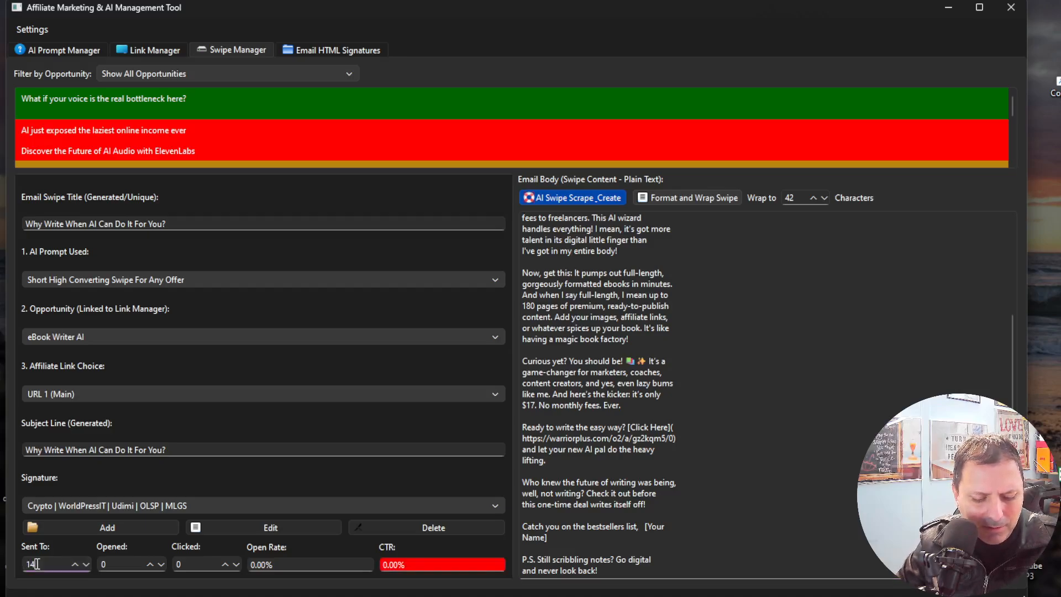
{"action": "type", "text": "2000"}
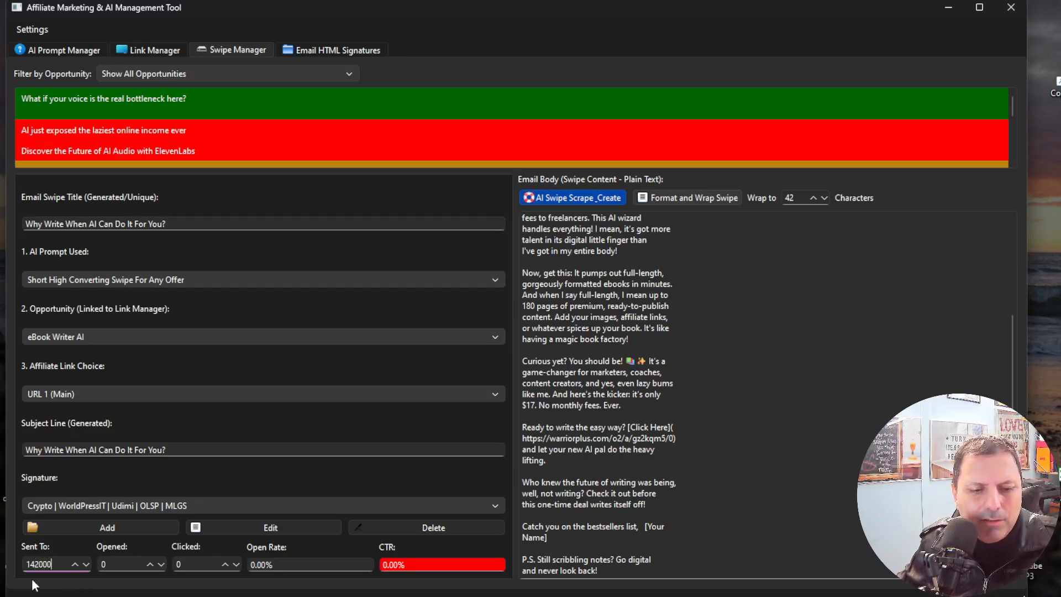
{"action": "double_click", "coordinate": [109, 564]}
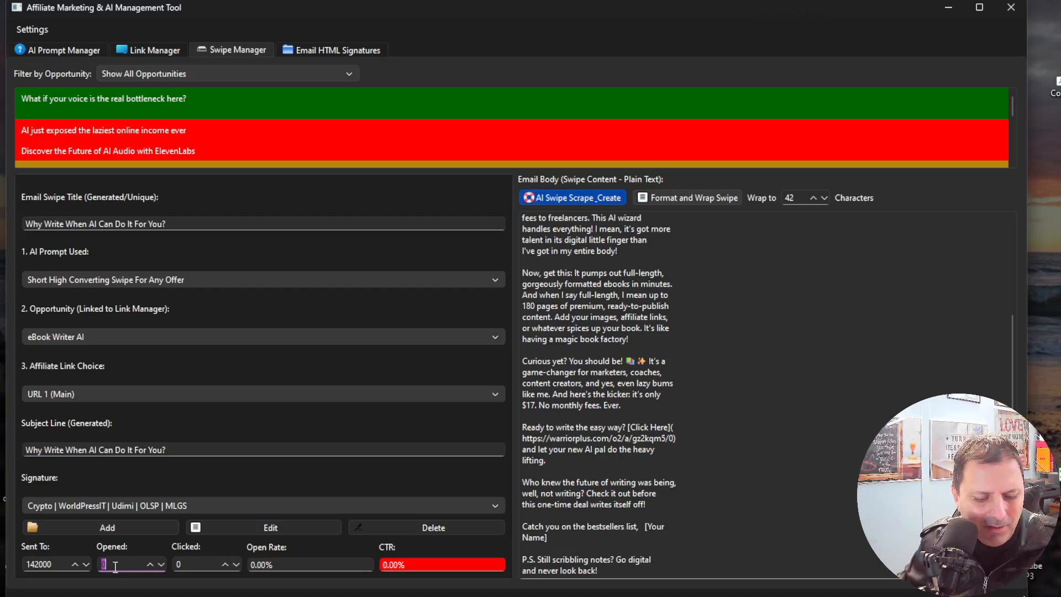
{"action": "type", "text": "2"}
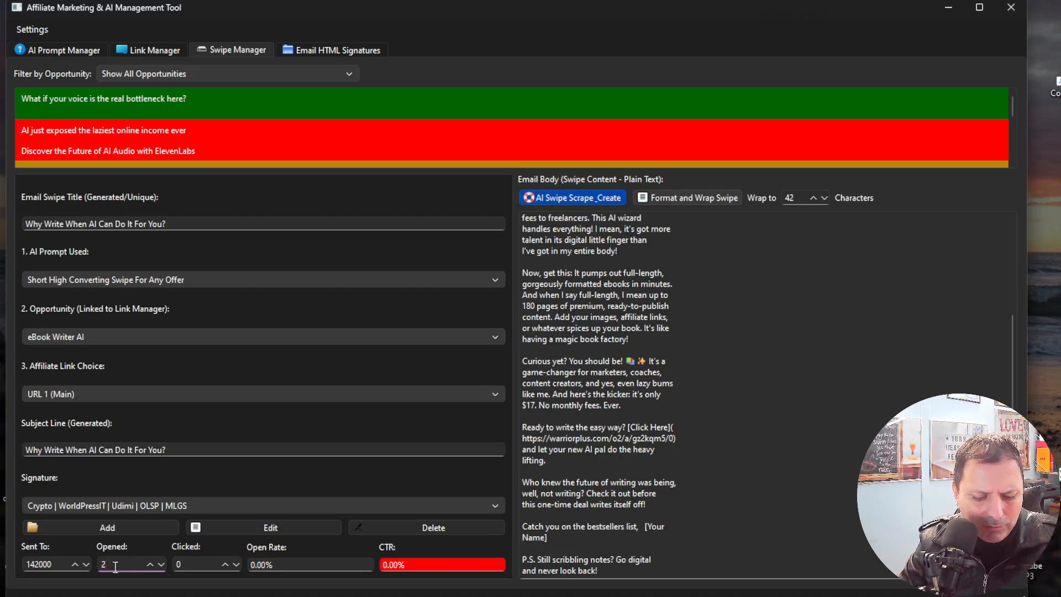
{"action": "type", "text": "500"}
{"action": "key", "text": "Tab"}
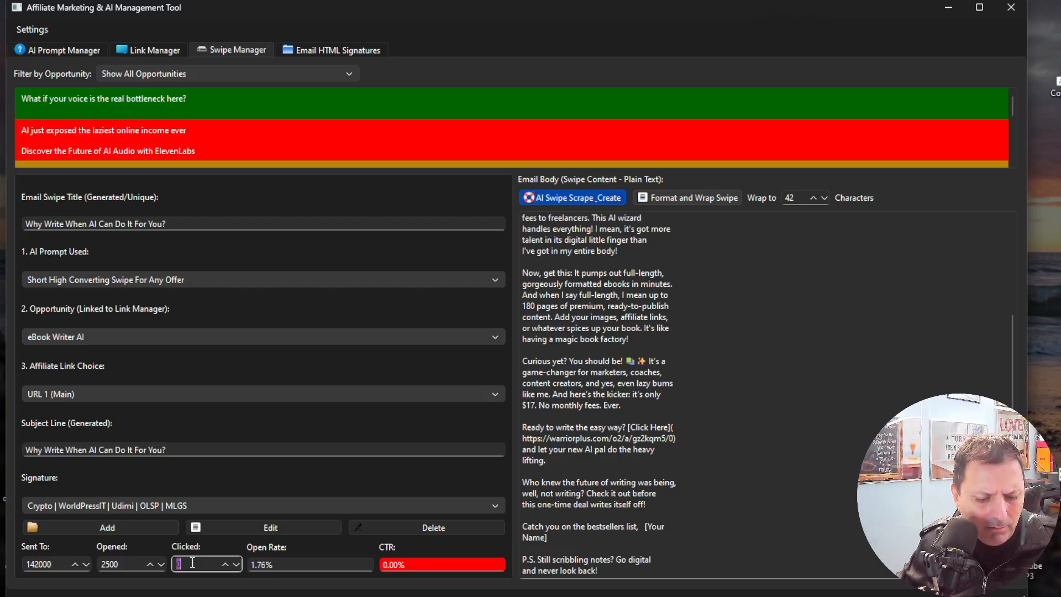
{"action": "type", "text": "350"}
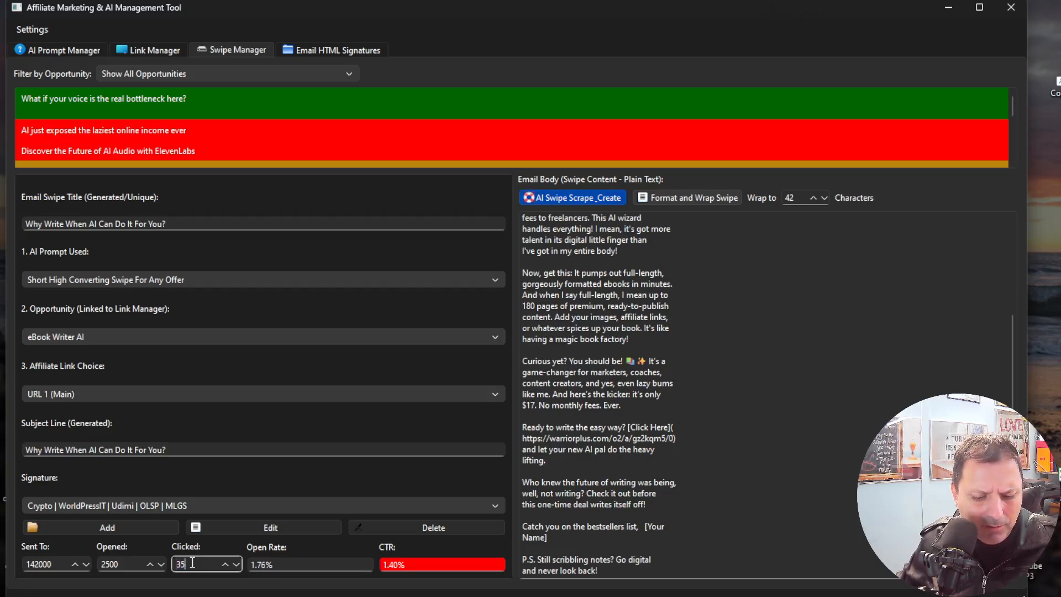
{"action": "left_click", "coordinate": [324, 482]}
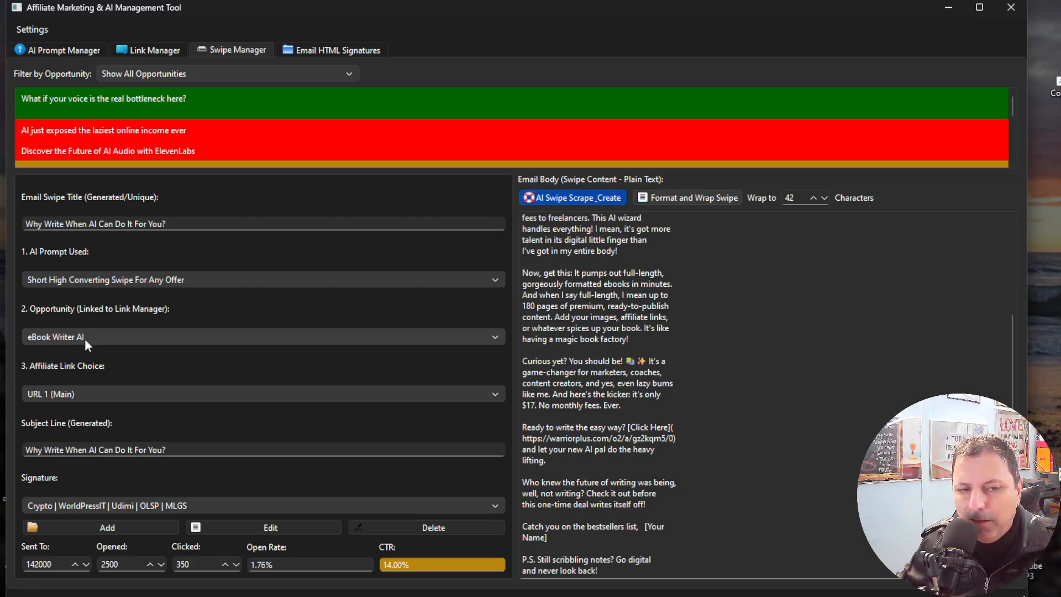
Add the completed swipe to the saved swipes and filter the list by the eBook Writer AI opportunity.
{"action": "left_click", "coordinate": [111, 526]}
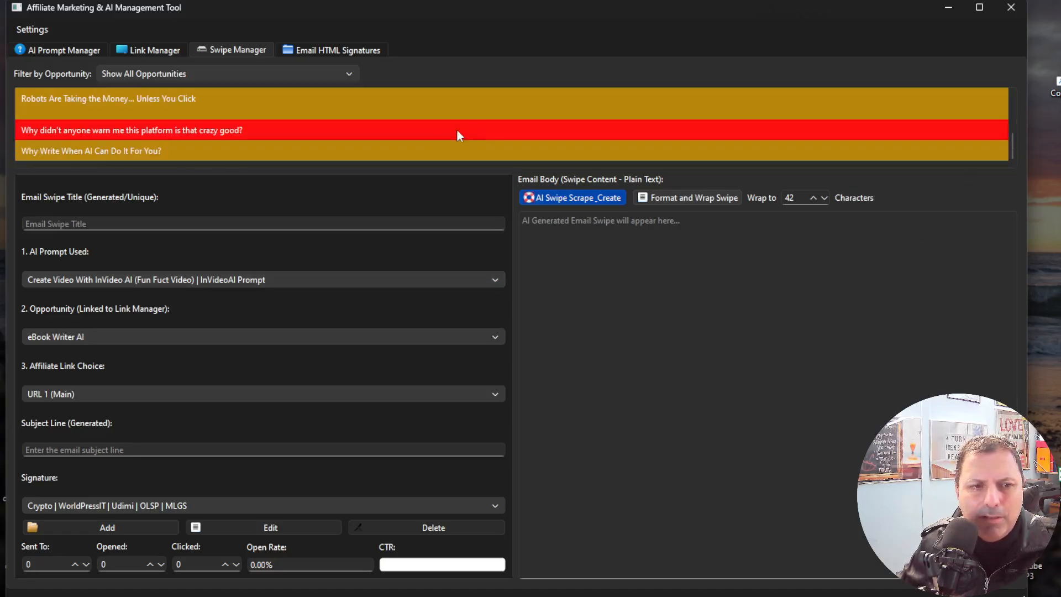
{"action": "left_click", "coordinate": [293, 73]}
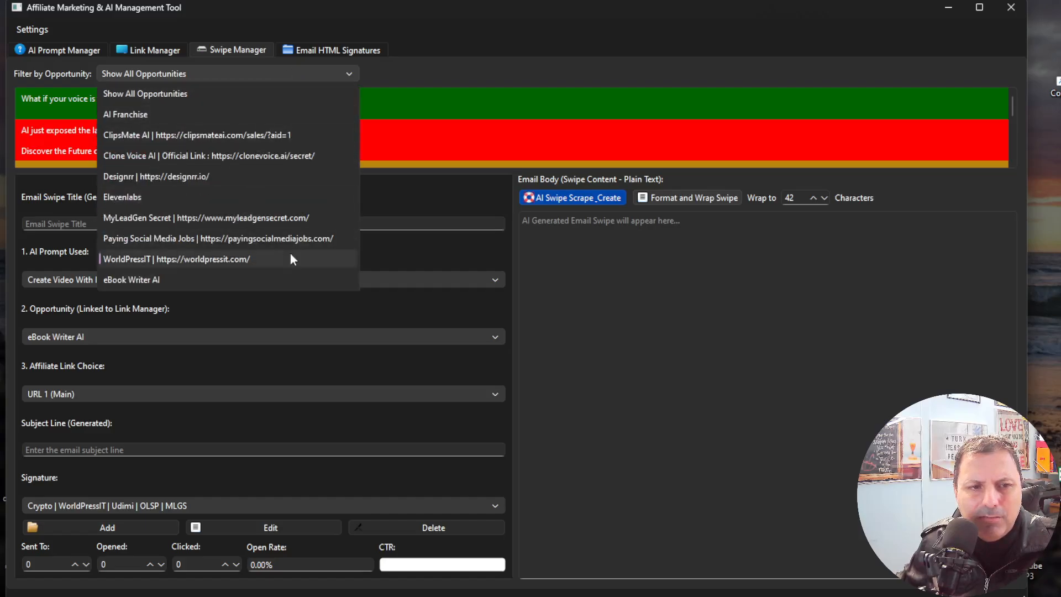
{"action": "left_click", "coordinate": [157, 278]}
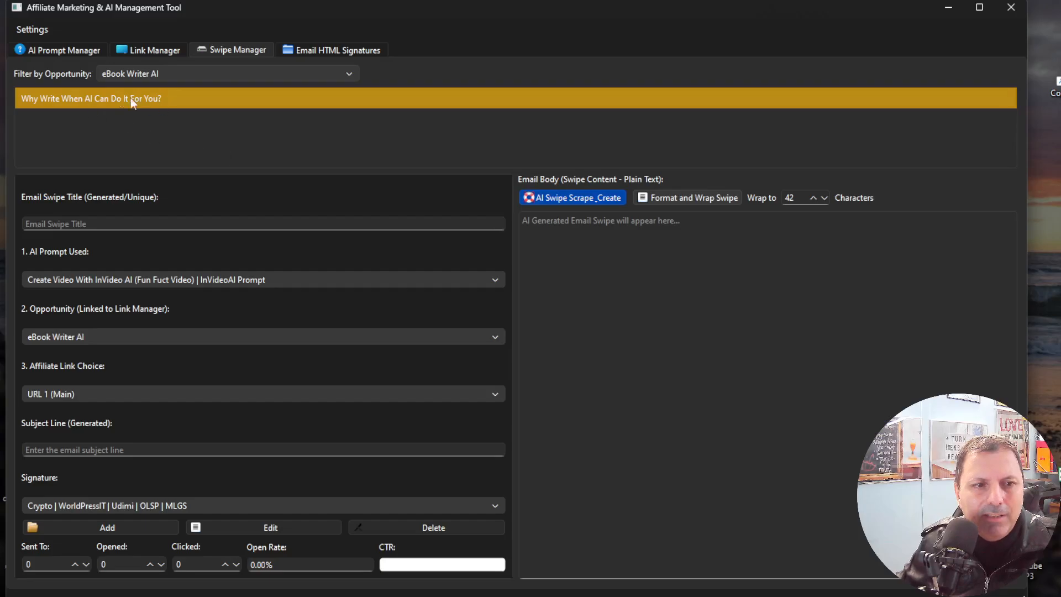
Load the saved swipe "Why Write When AI Can Do It For You?" and read through its email body.
{"action": "left_click", "coordinate": [217, 98]}
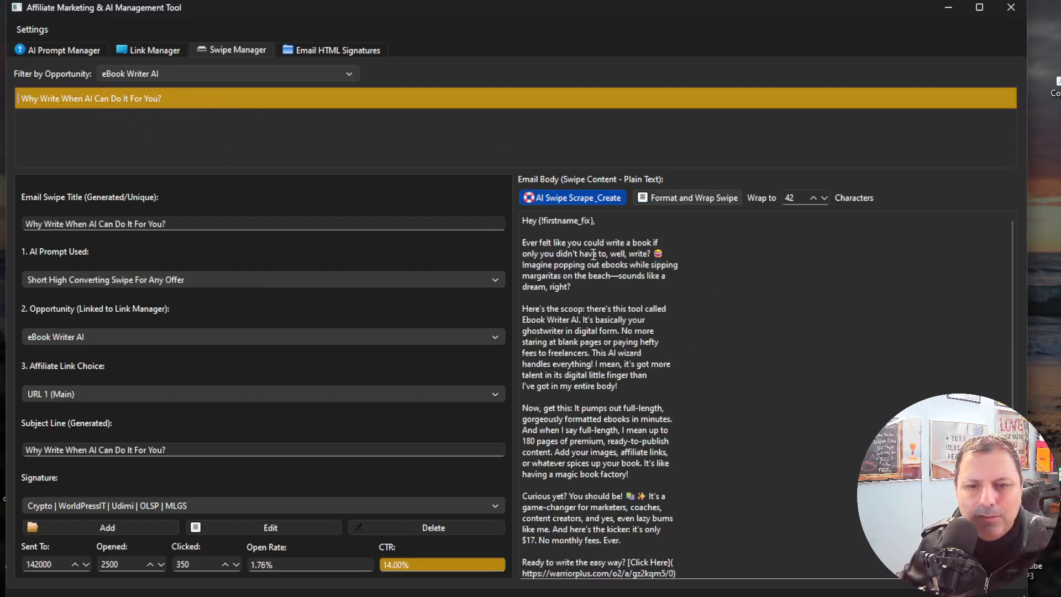
{"action": "scroll", "coordinate": [628, 385], "scroll_direction": "down", "scroll_amount": 5}
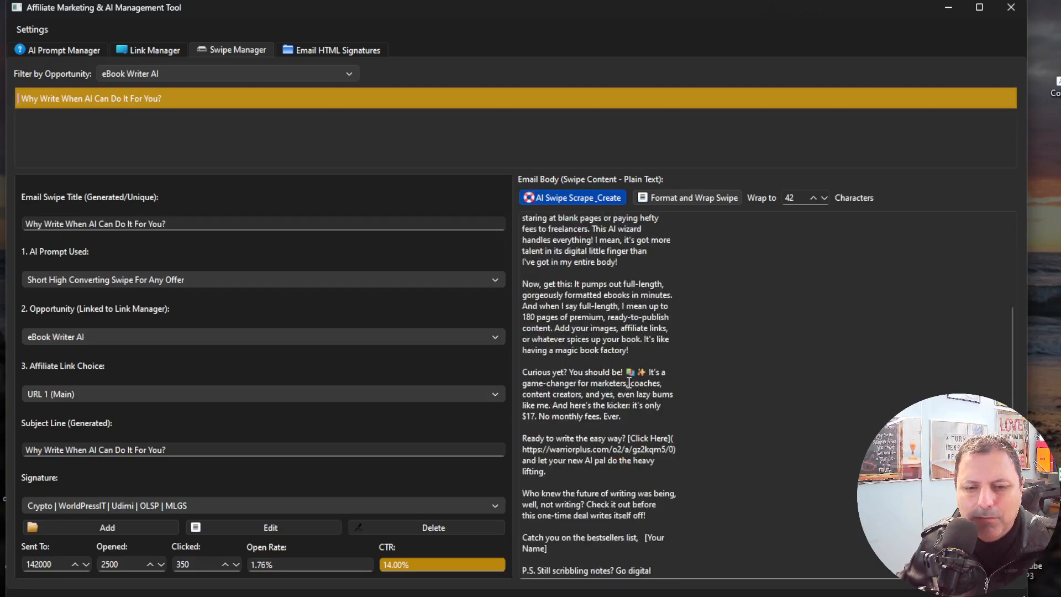
{"action": "scroll", "coordinate": [736, 391], "scroll_direction": "up", "scroll_amount": 5}
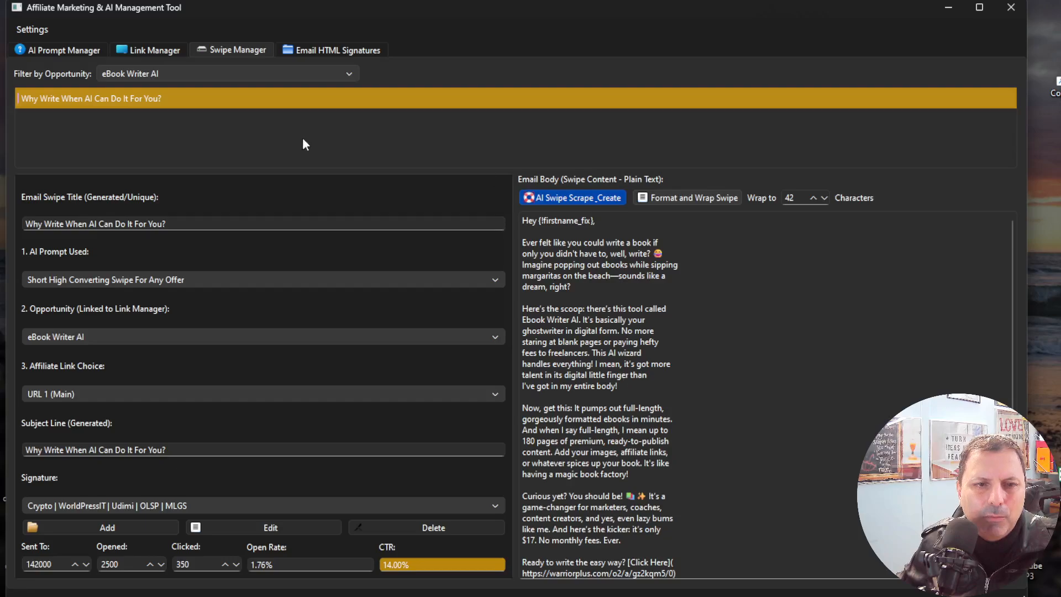
Filter the saved swipes by AI Franchise, and reset the filter to Show All Opportunities.
{"action": "left_click", "coordinate": [161, 69]}
{"action": "left_click", "coordinate": [147, 88]}
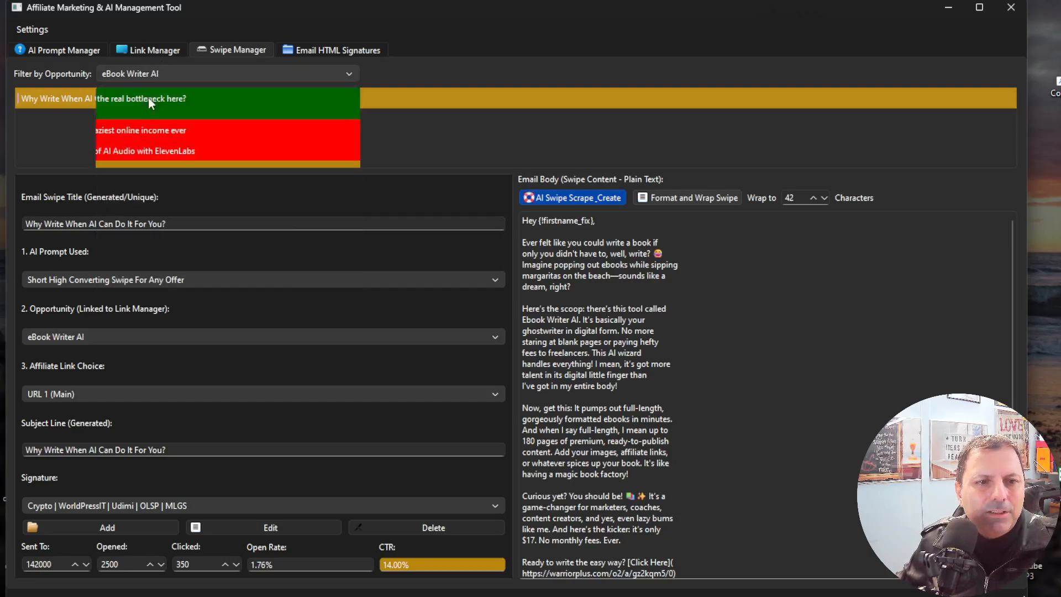
{"action": "left_click", "coordinate": [162, 80]}
{"action": "left_click", "coordinate": [105, 115]}
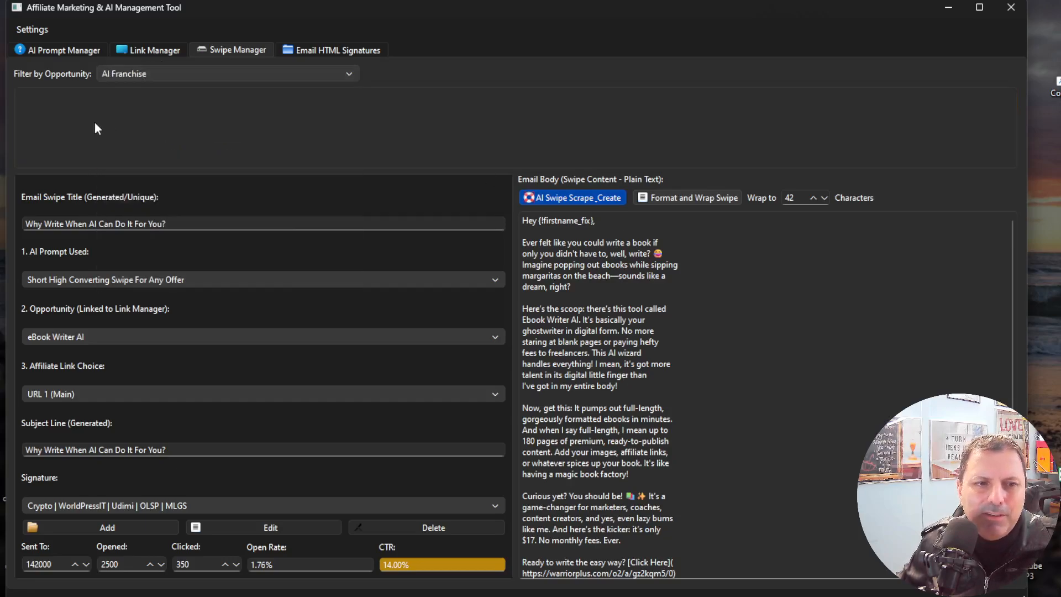
{"action": "left_click", "coordinate": [168, 80]}
{"action": "left_click", "coordinate": [166, 87]}
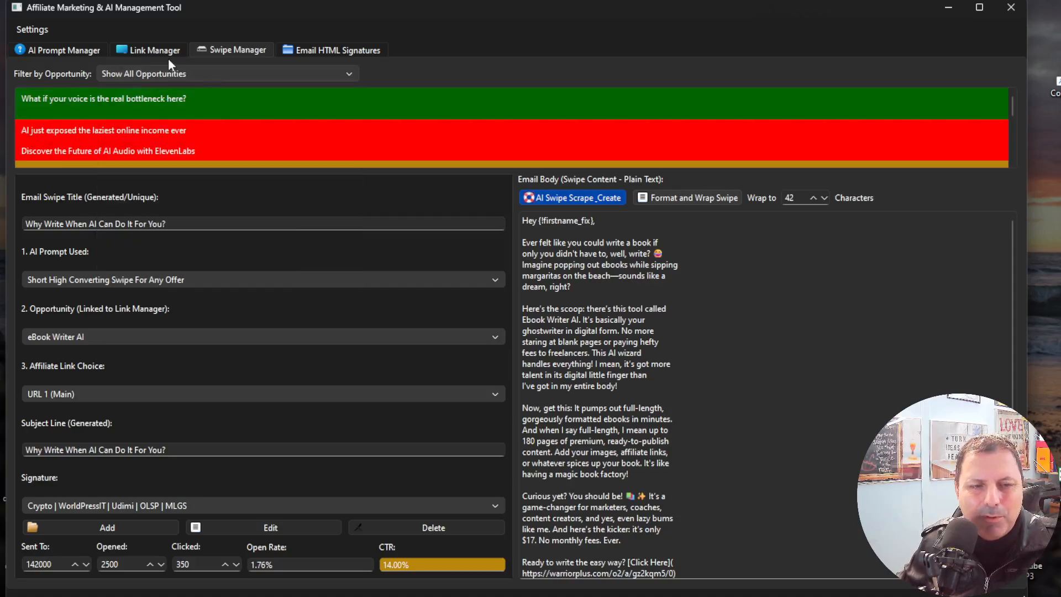
Look over the saved affiliate links in the Link Manager, and view and dismiss the tool's About information.
{"action": "left_click", "coordinate": [148, 50]}
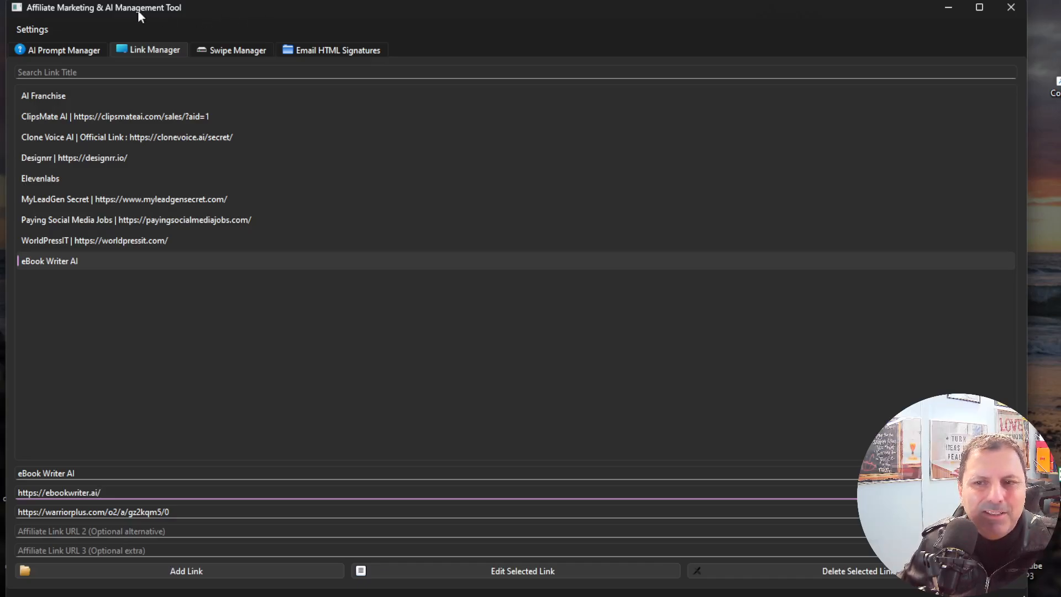
{"action": "left_click", "coordinate": [41, 31]}
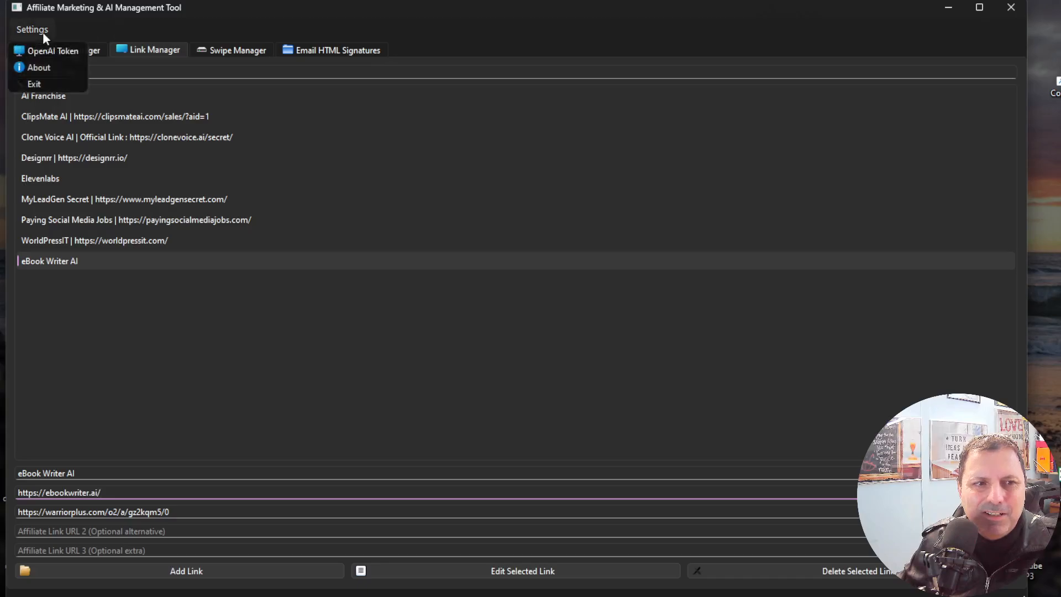
{"action": "left_click", "coordinate": [42, 71]}
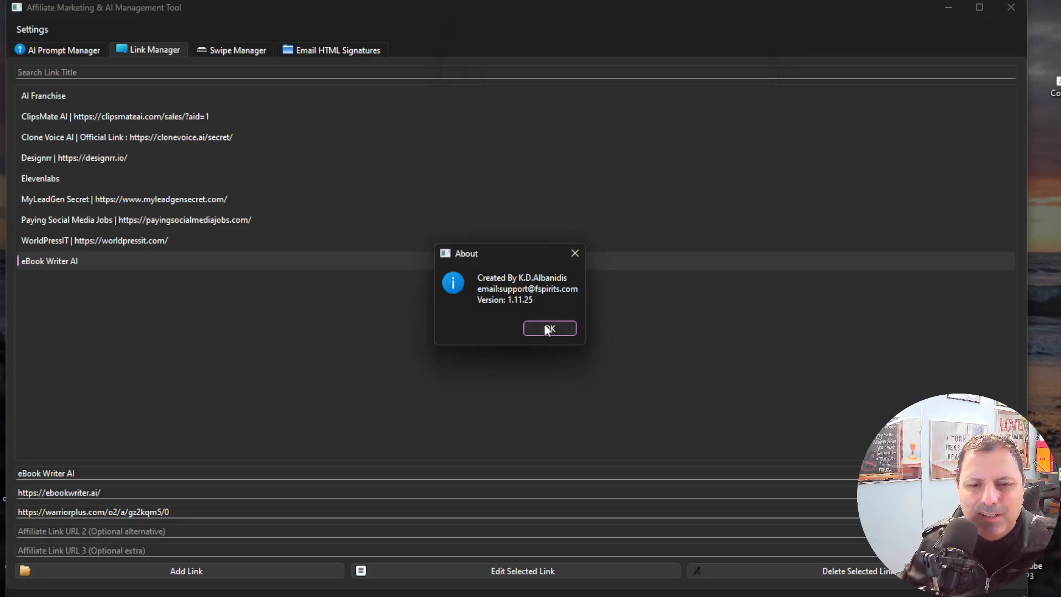
{"action": "left_click", "coordinate": [547, 328]}
Look over the email signatures, AI prompts, links and swipes sections, and return to the Swipe Manager.
{"action": "left_click", "coordinate": [222, 50]}
{"action": "left_click", "coordinate": [323, 51]}
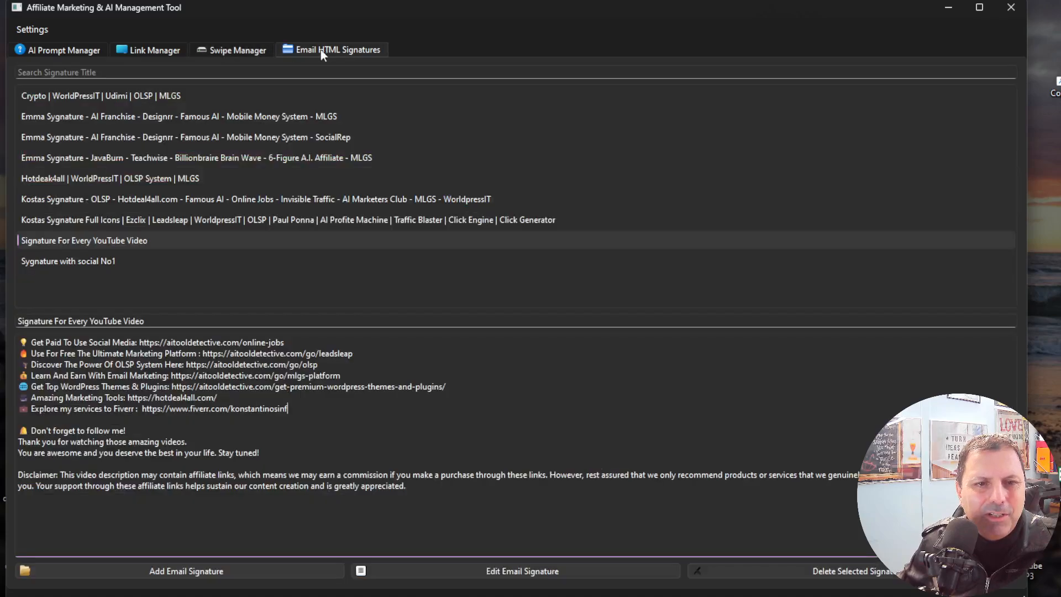
{"action": "left_click", "coordinate": [26, 53]}
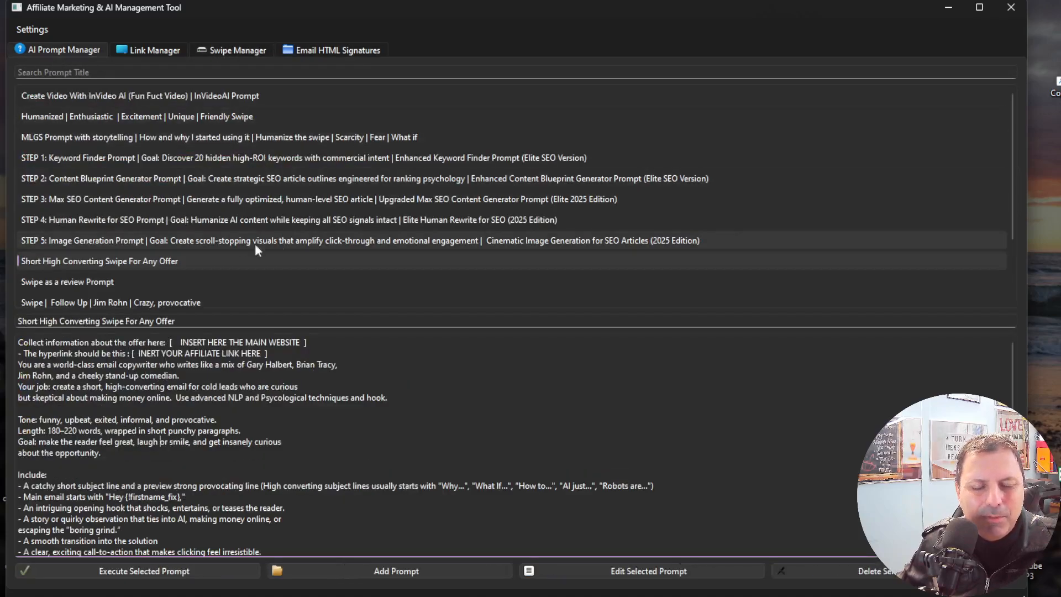
{"action": "left_click", "coordinate": [148, 49]}
{"action": "left_click", "coordinate": [230, 49]}
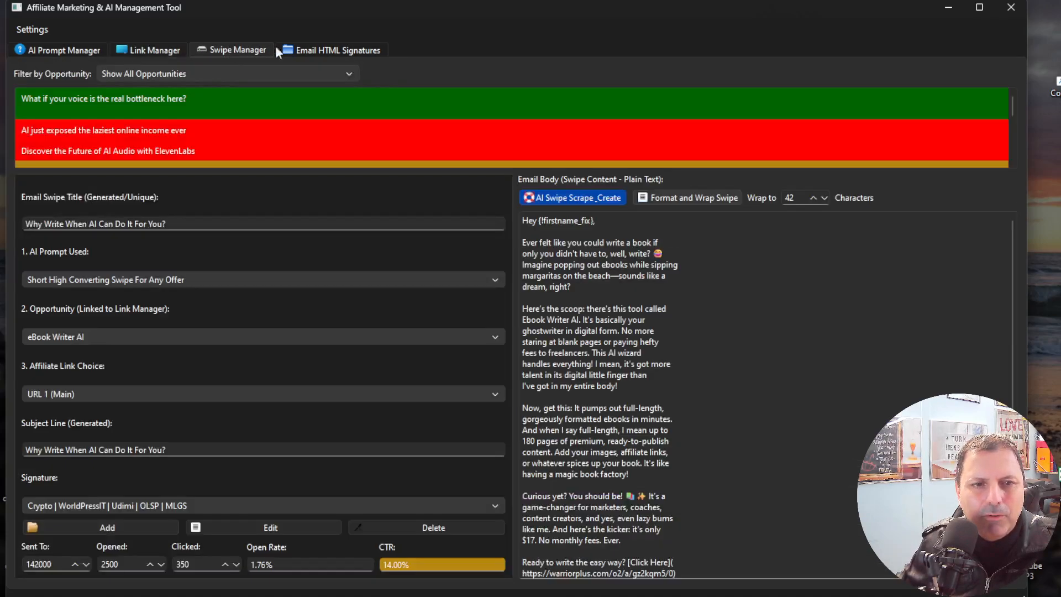
{"action": "left_click", "coordinate": [306, 48]}
{"action": "left_click", "coordinate": [224, 51]}
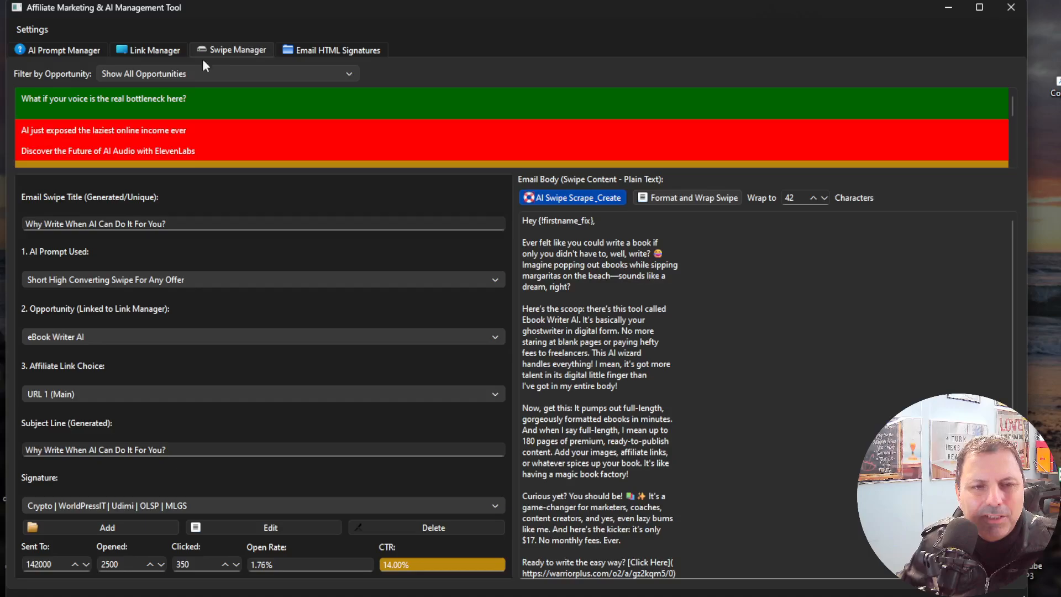
Filter the saved swipes by AI Franchise, Elevenlabs and eBook Writer AI in turn.
{"action": "left_click", "coordinate": [320, 73]}
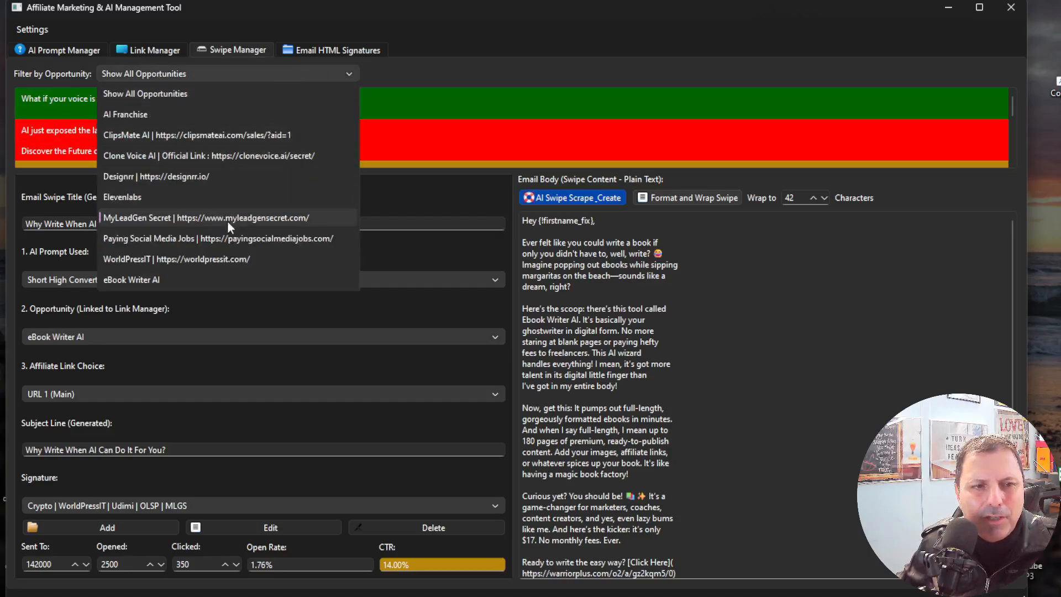
{"action": "left_click", "coordinate": [233, 115]}
{"action": "left_click", "coordinate": [266, 74]}
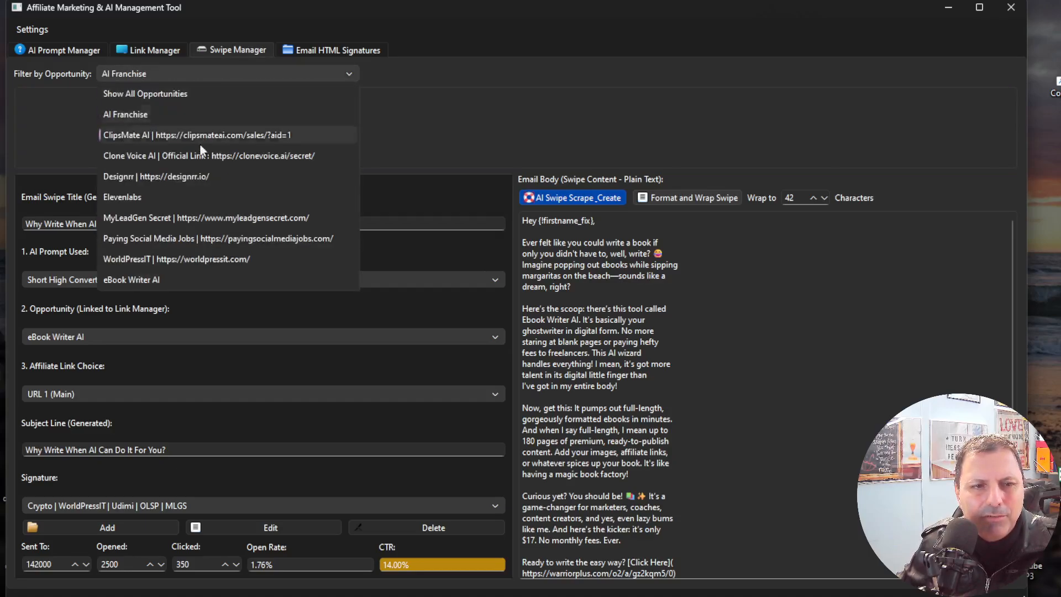
{"action": "left_click", "coordinate": [148, 197]}
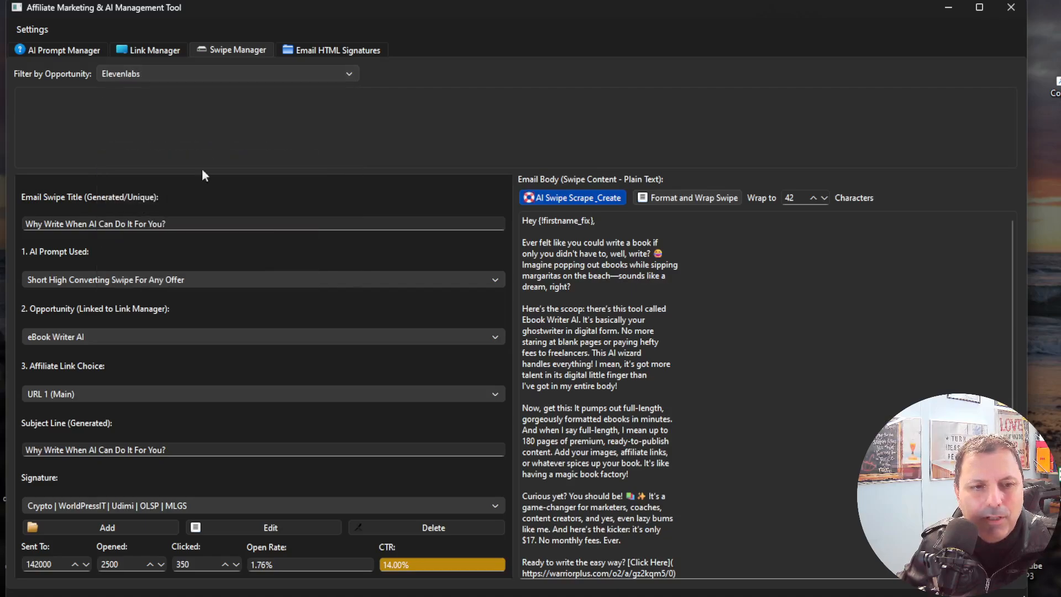
{"action": "left_click", "coordinate": [230, 74]}
{"action": "left_click", "coordinate": [163, 279]}
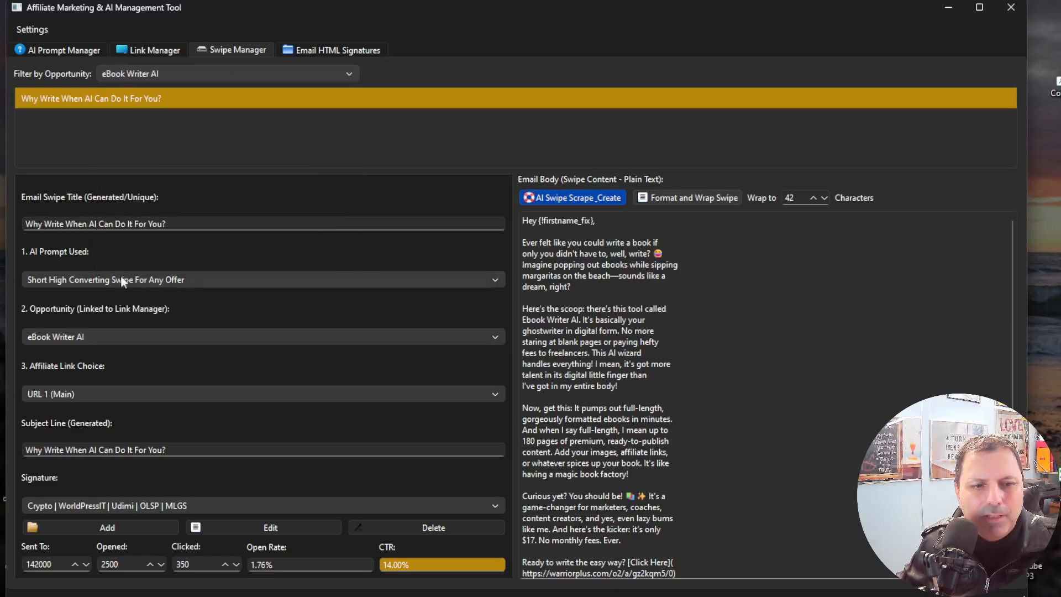
Filter the saved swipes by MyLeadGen Secret and load "What if you stopped trading hours for results?".
{"action": "left_click", "coordinate": [230, 78]}
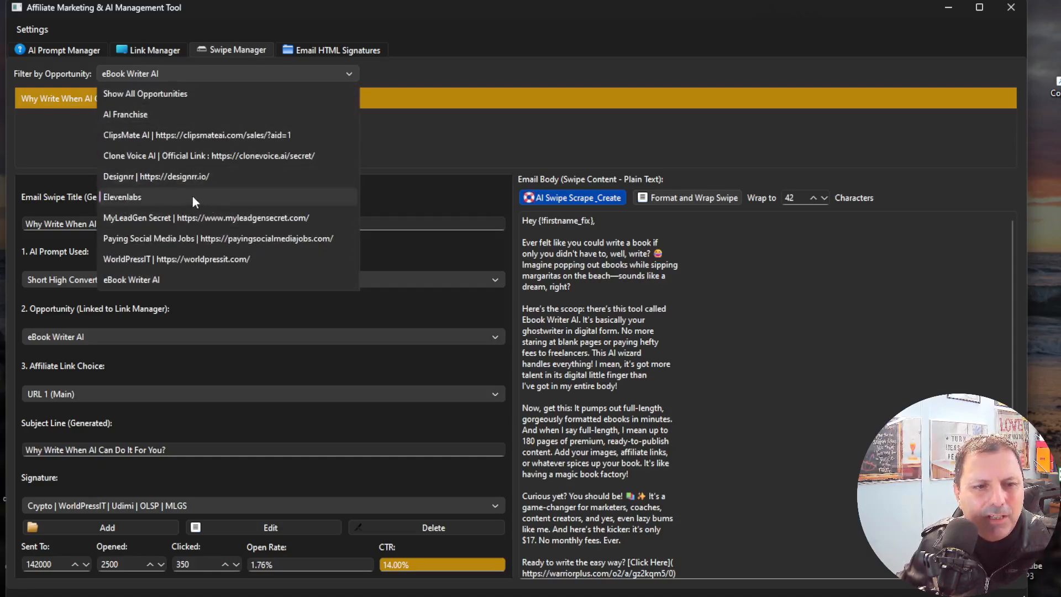
{"action": "left_click", "coordinate": [173, 216]}
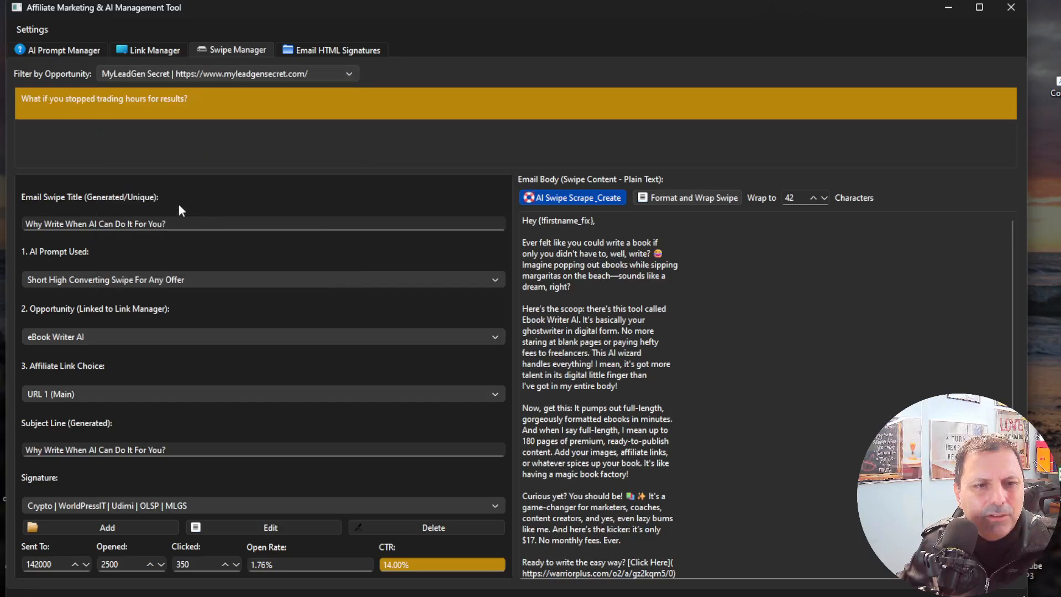
{"action": "left_click", "coordinate": [180, 97]}
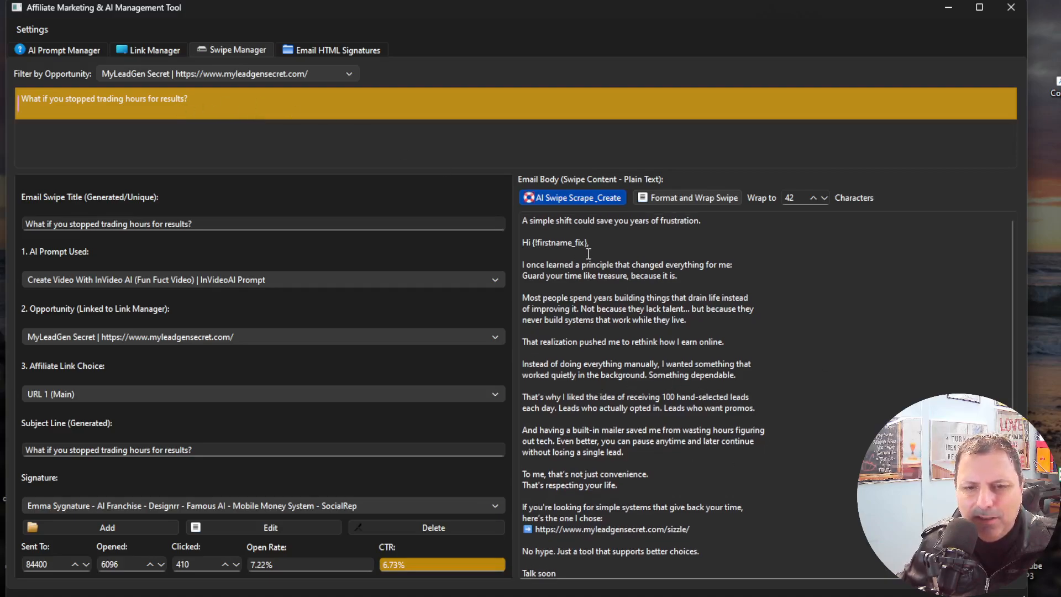
Switch the opportunity filter to AI Franchise and back to Show All Opportunities.
{"action": "left_click", "coordinate": [223, 74]}
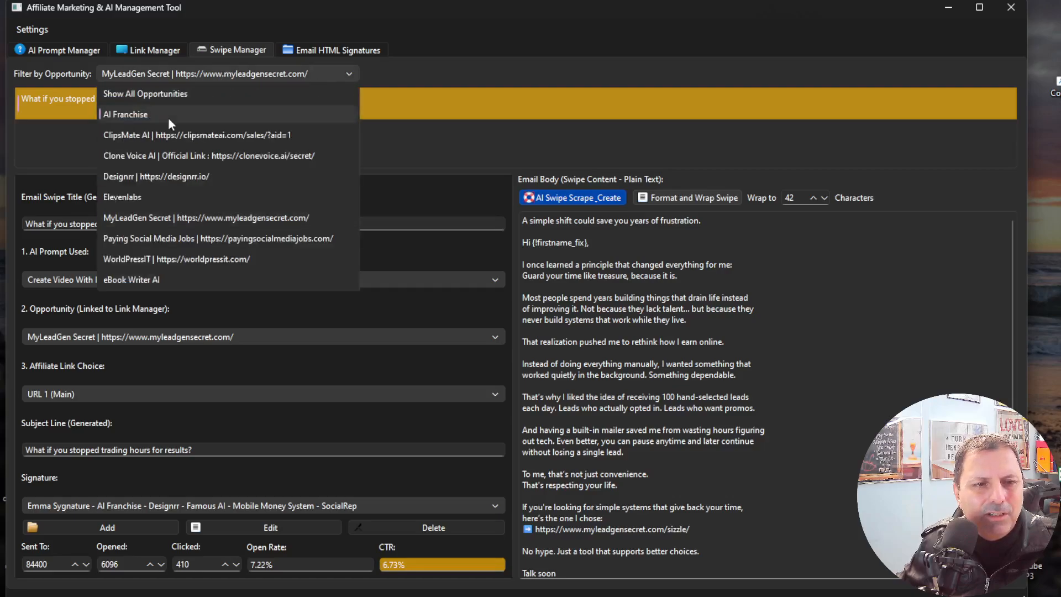
{"action": "left_click", "coordinate": [125, 116]}
{"action": "left_click", "coordinate": [224, 74]}
{"action": "left_click", "coordinate": [192, 88]}
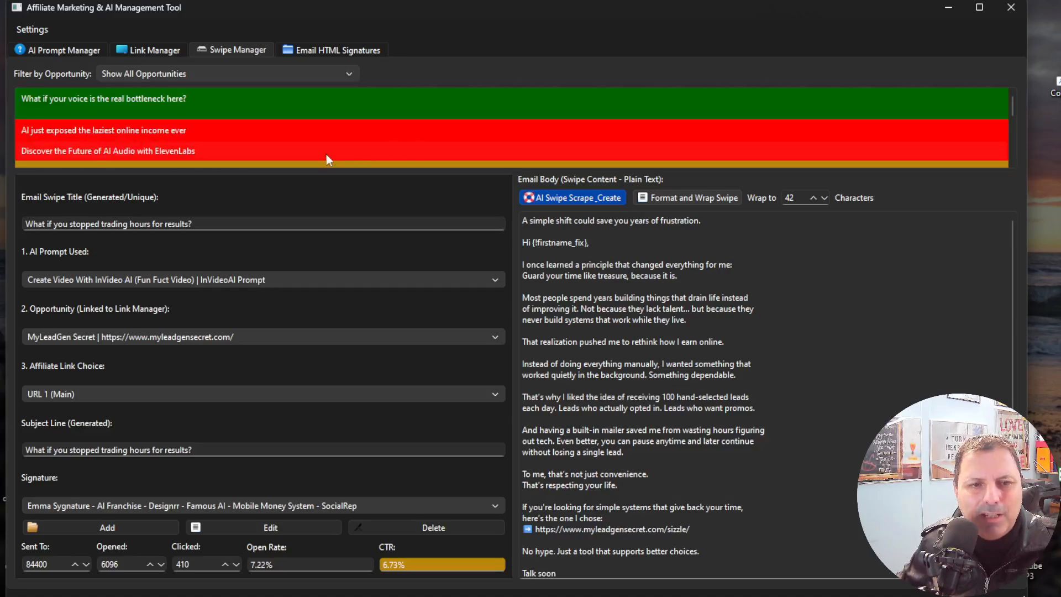
Browse the full swipe list and check the statistics of "AI just exposed the laziest online income ever" and "Discover the Future of AI Audio with ElevenLabs".
{"action": "scroll", "coordinate": [293, 130], "scroll_direction": "down", "scroll_amount": 2}
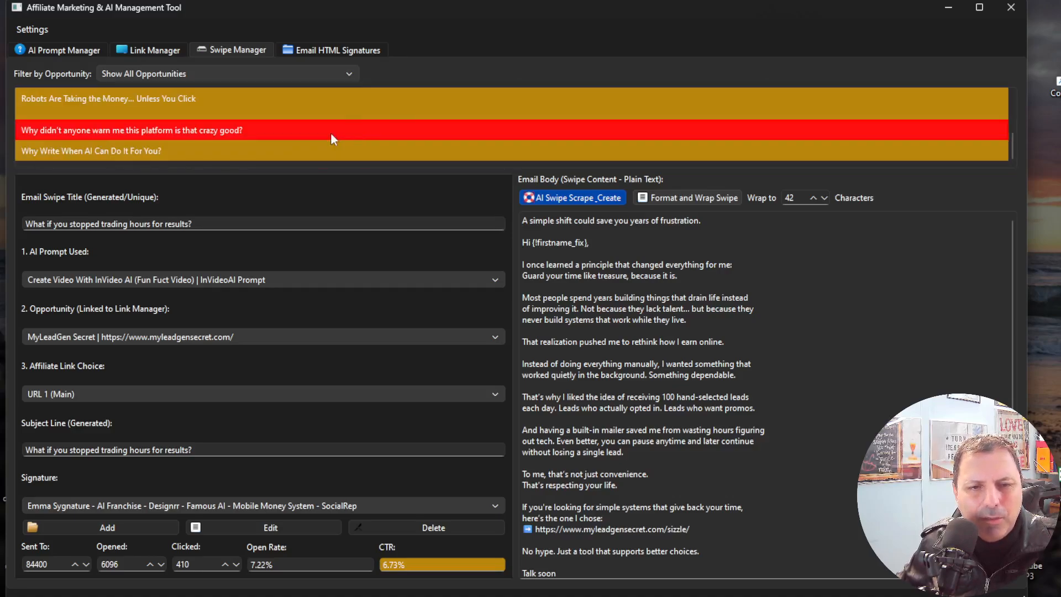
{"action": "scroll", "coordinate": [354, 138], "scroll_direction": "up", "scroll_amount": 2}
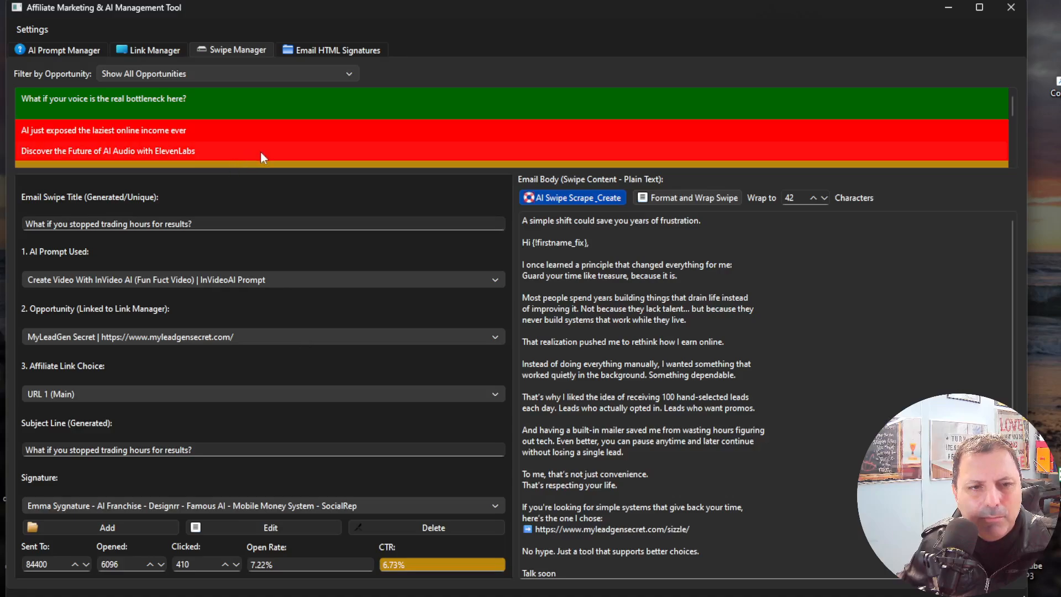
{"action": "scroll", "coordinate": [271, 144], "scroll_direction": "down", "scroll_amount": 2}
{"action": "scroll", "coordinate": [264, 134], "scroll_direction": "up", "scroll_amount": 2}
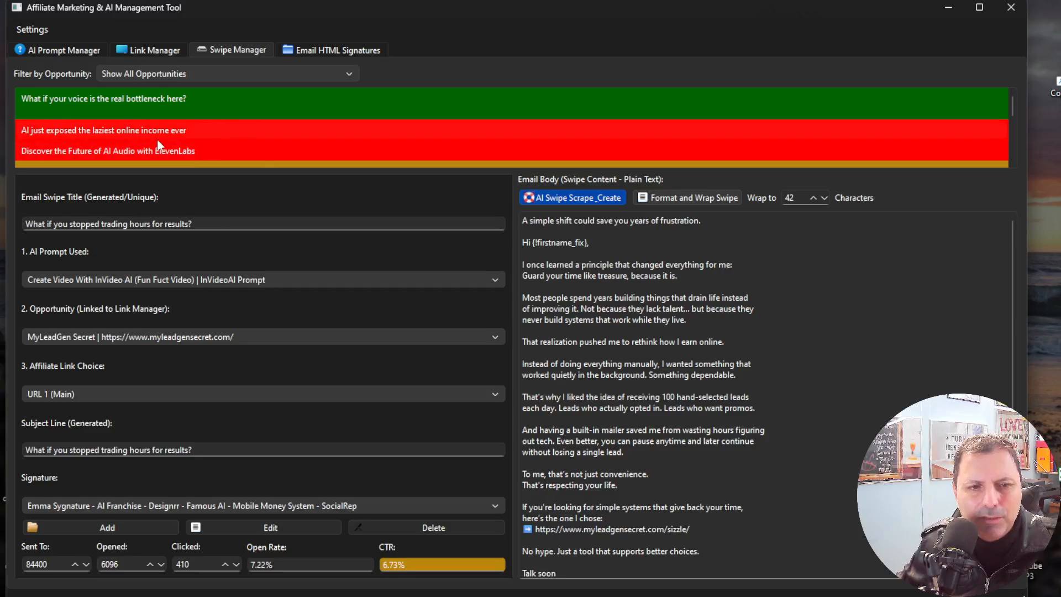
{"action": "left_click", "coordinate": [173, 131]}
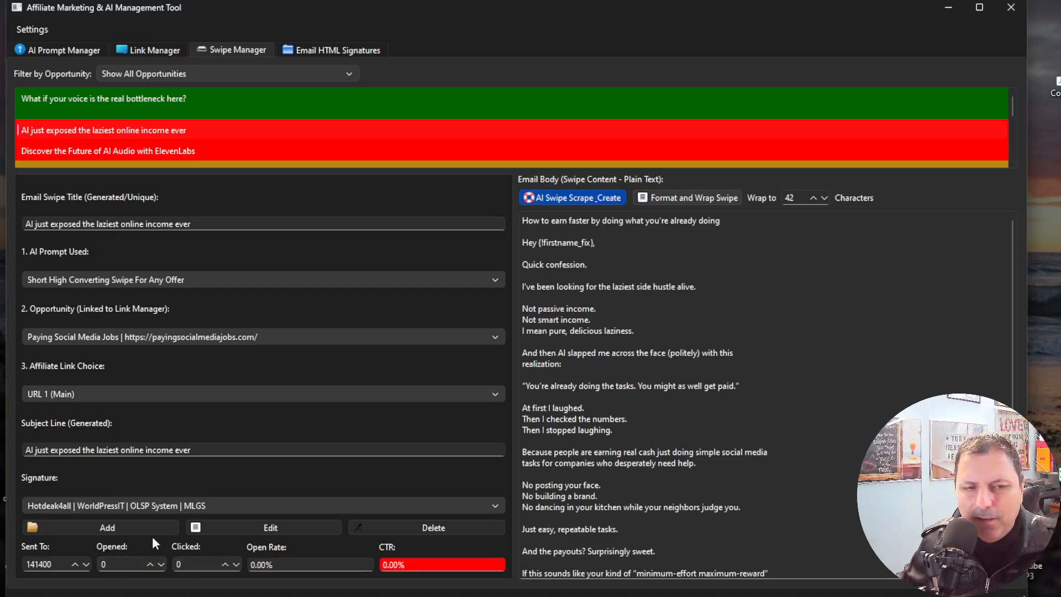
{"action": "left_click", "coordinate": [150, 149]}
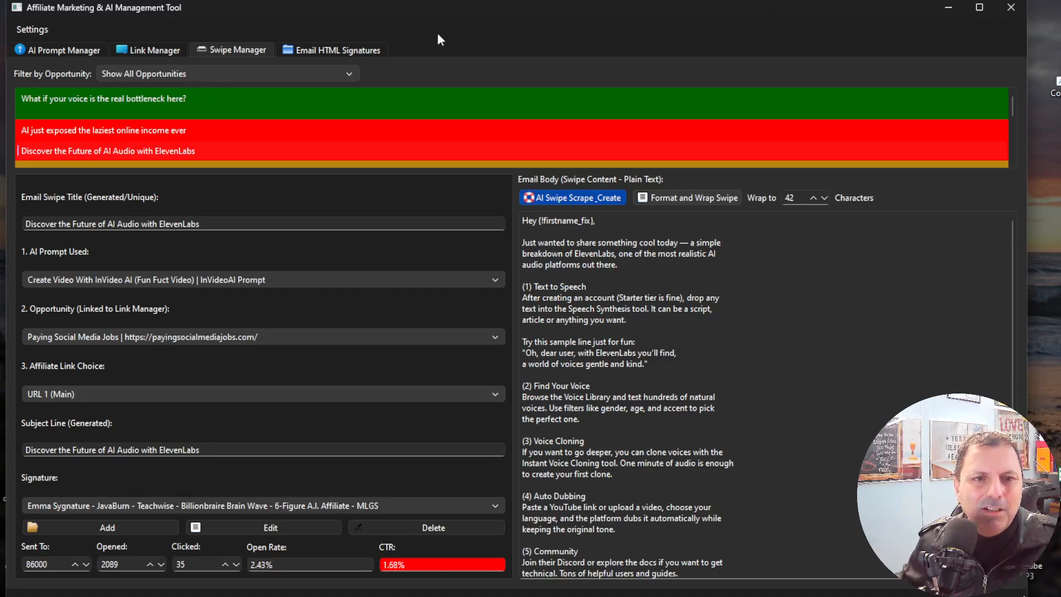
Review the Link Manager, AI Prompt Manager and Email HTML Signatures sections once more, ending in the Swipe Manager.
{"action": "left_click", "coordinate": [148, 49]}
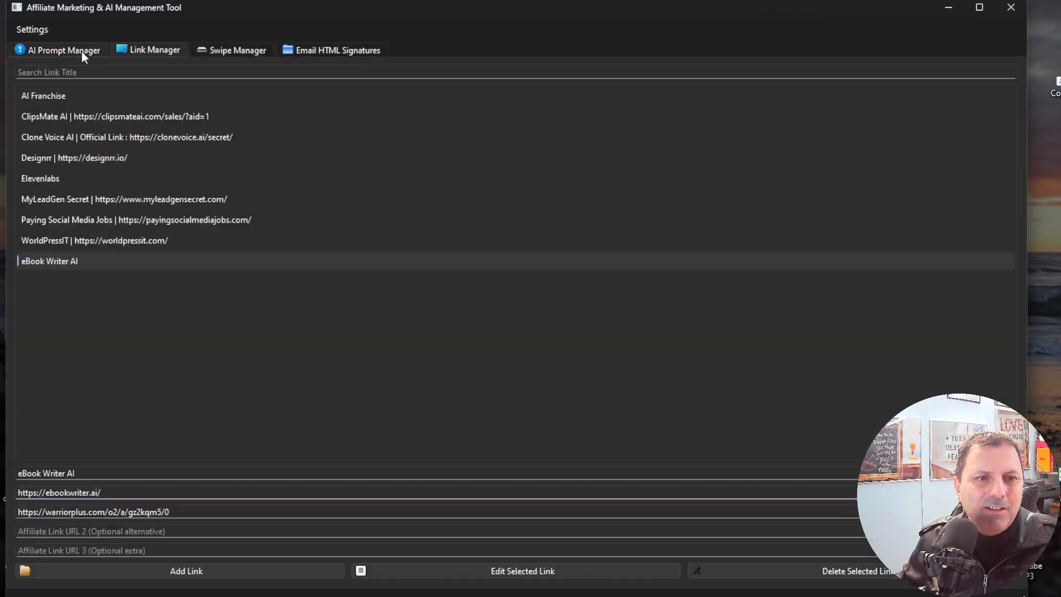
{"action": "left_click", "coordinate": [64, 49]}
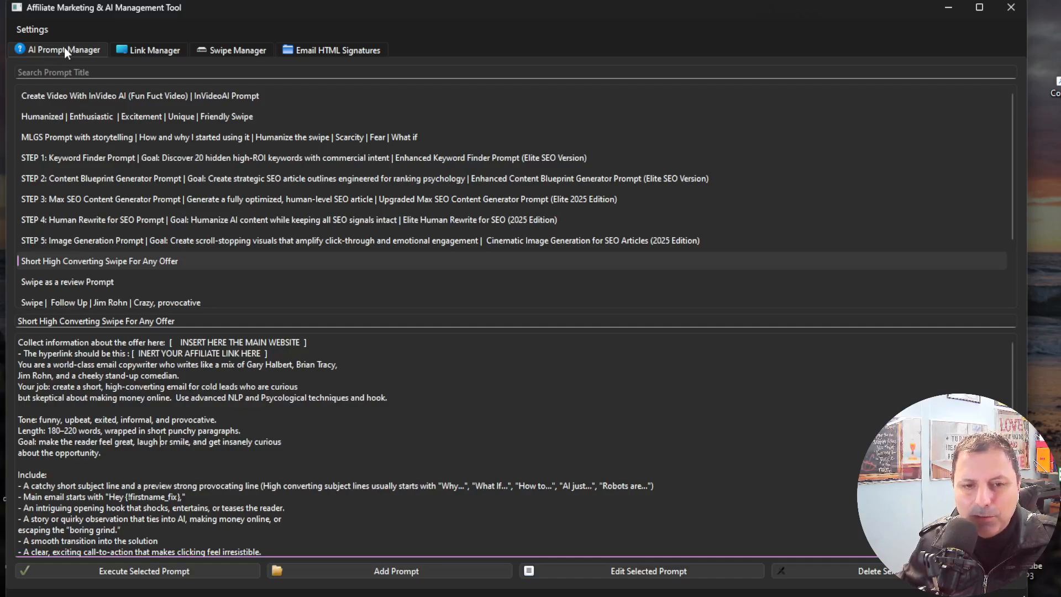
{"action": "left_click", "coordinate": [149, 48]}
{"action": "left_click", "coordinate": [238, 49]}
{"action": "left_click", "coordinate": [326, 50]}
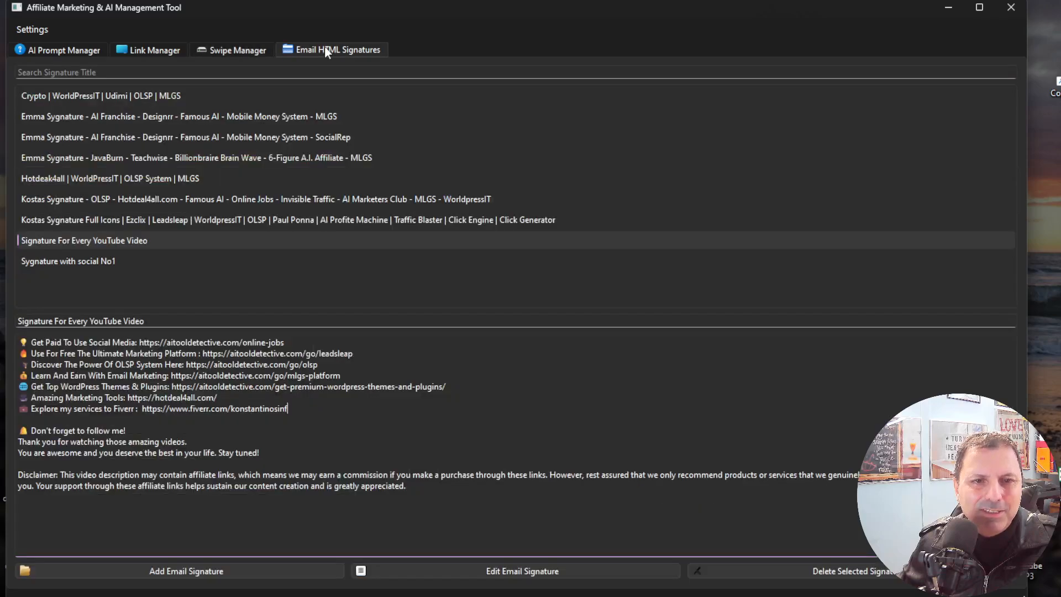
{"action": "left_click", "coordinate": [243, 48]}
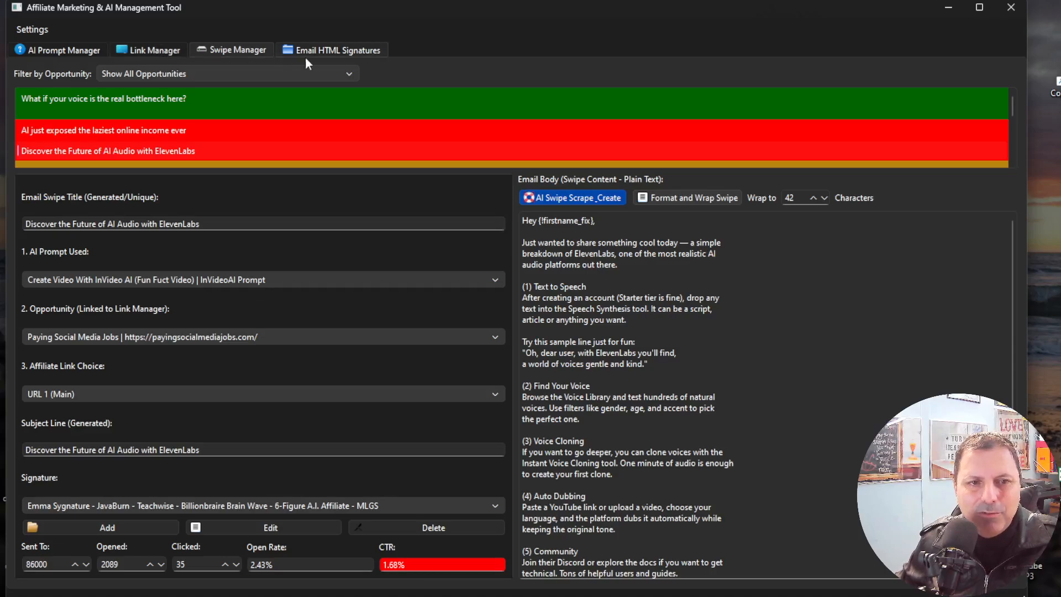
{"action": "left_click", "coordinate": [329, 50]}
{"action": "left_click", "coordinate": [235, 50]}
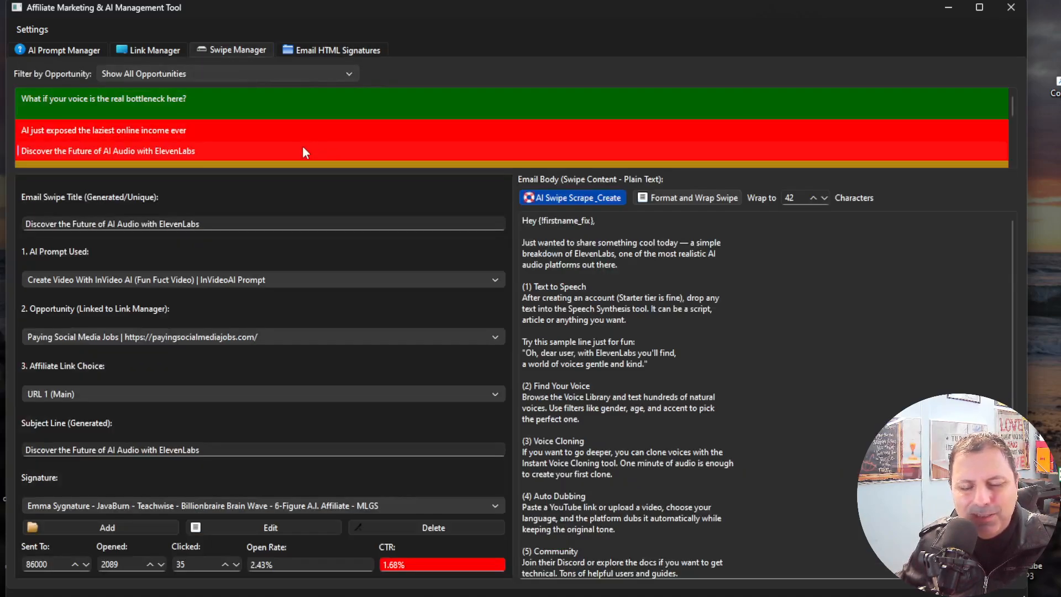
{"action": "left_click", "coordinate": [672, 308]}
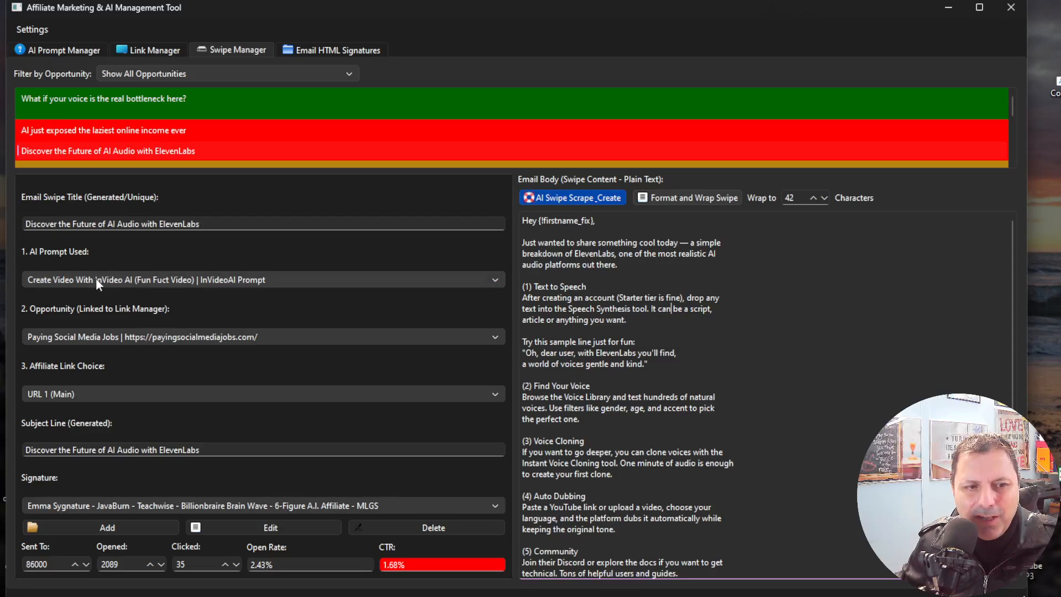
{"action": "left_click", "coordinate": [141, 281]}
{"action": "left_click", "coordinate": [121, 278]}
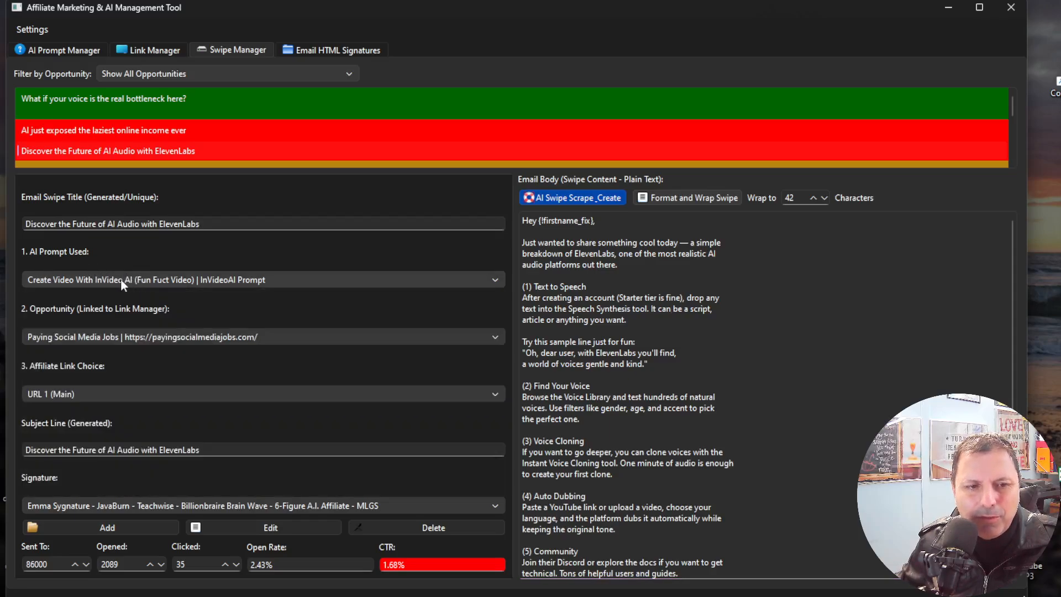